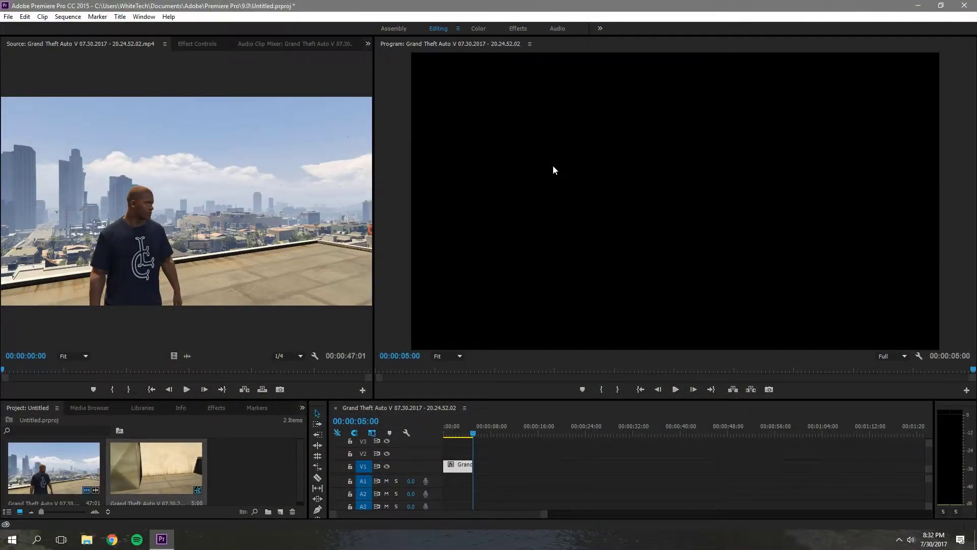
{"action": "left_click_drag", "start_coordinate": [473, 435], "coordinate": [446, 433]}
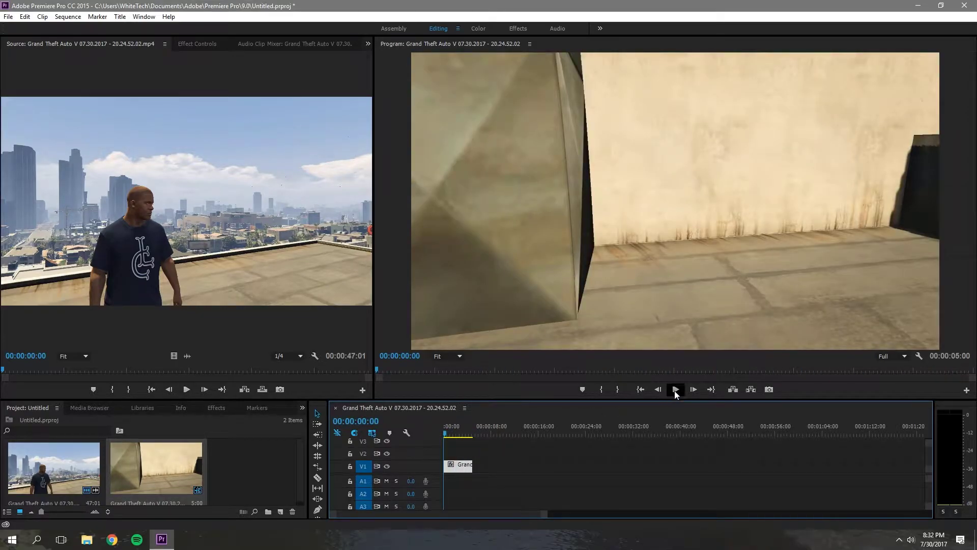
{"action": "left_click", "coordinate": [675, 390]}
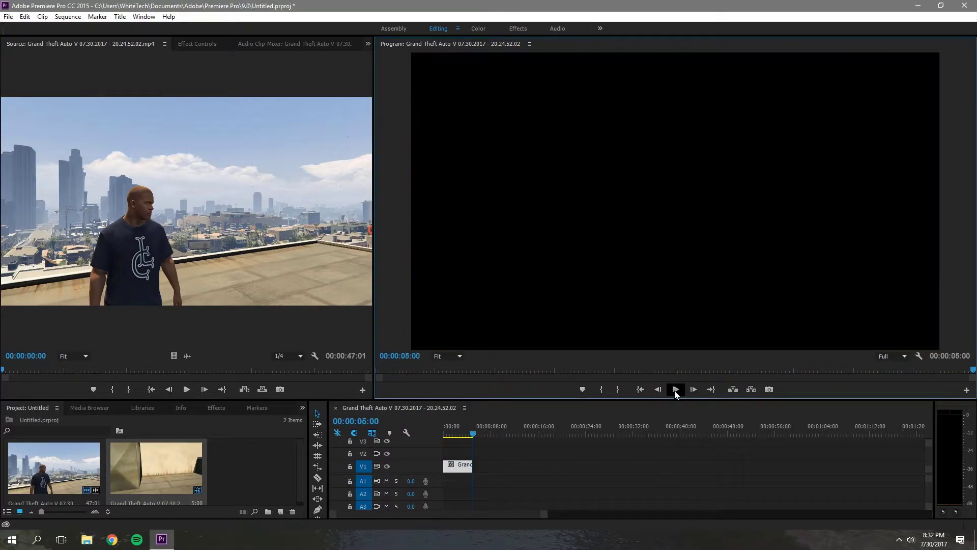
Step: Open Premiere Pro's Media export settings from File > Export
{"action": "left_click", "coordinate": [8, 17]}
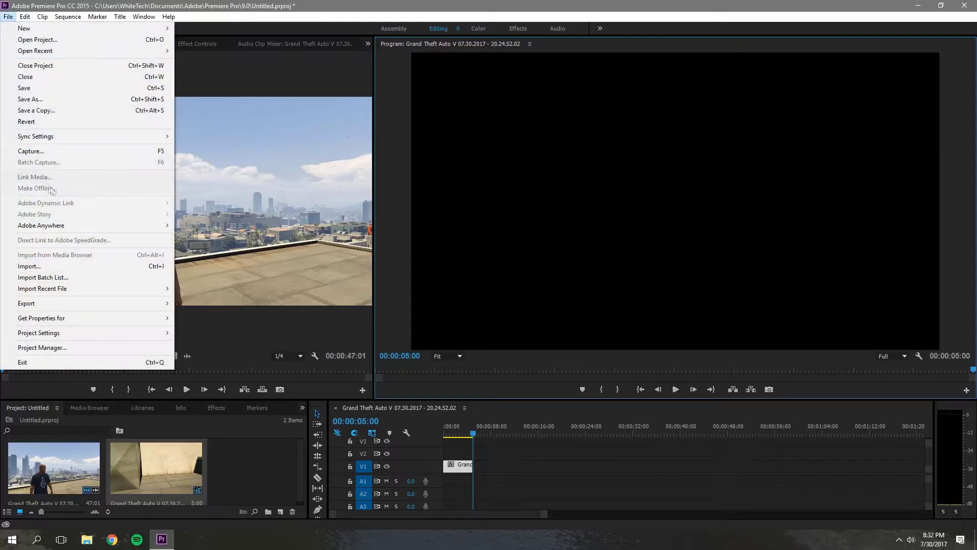
{"action": "mouse_move", "coordinate": [160, 304]}
{"action": "left_click", "coordinate": [193, 303]}
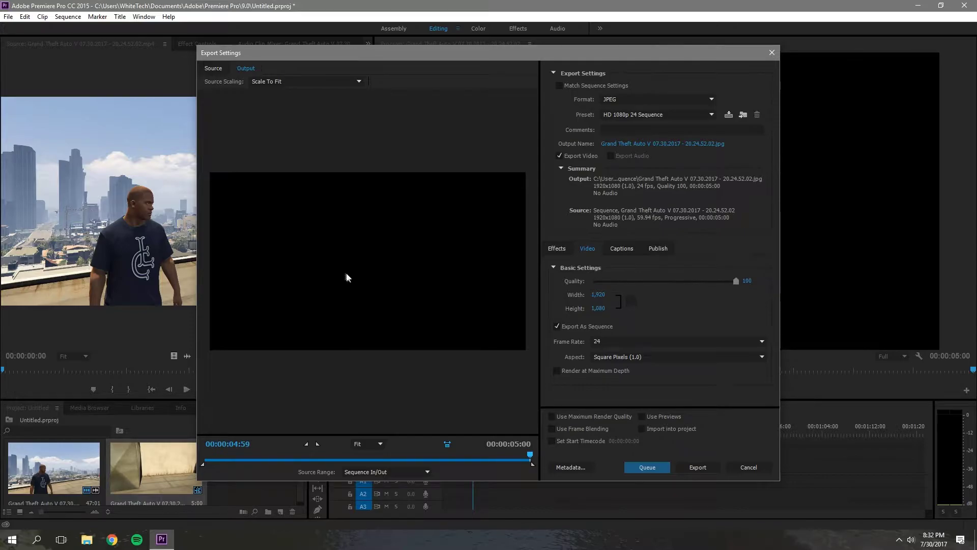
Step: Set the JPEG output to Footage.jpg in the Desktop sequence folder
{"action": "left_click", "coordinate": [626, 145]}
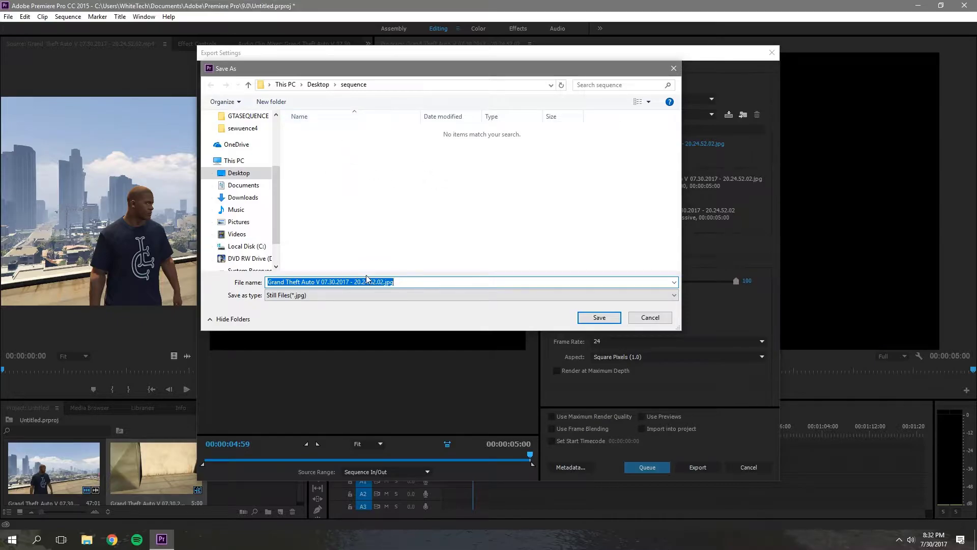
{"action": "type", "text": "Footage"}
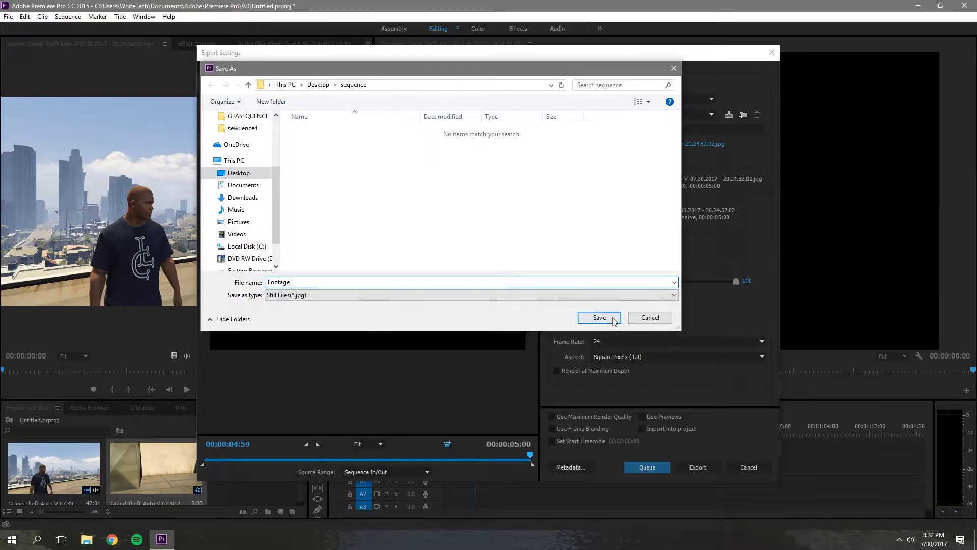
{"action": "left_click", "coordinate": [599, 317]}
{"action": "left_click", "coordinate": [662, 345]}
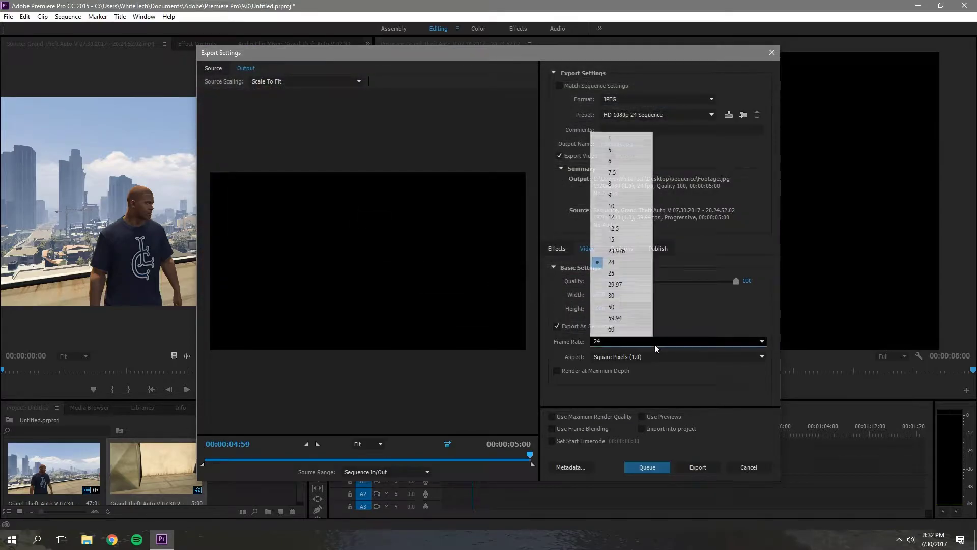
Step: Set the JPEG export frame rate to 30 fps and export the frames
{"action": "left_click", "coordinate": [614, 295]}
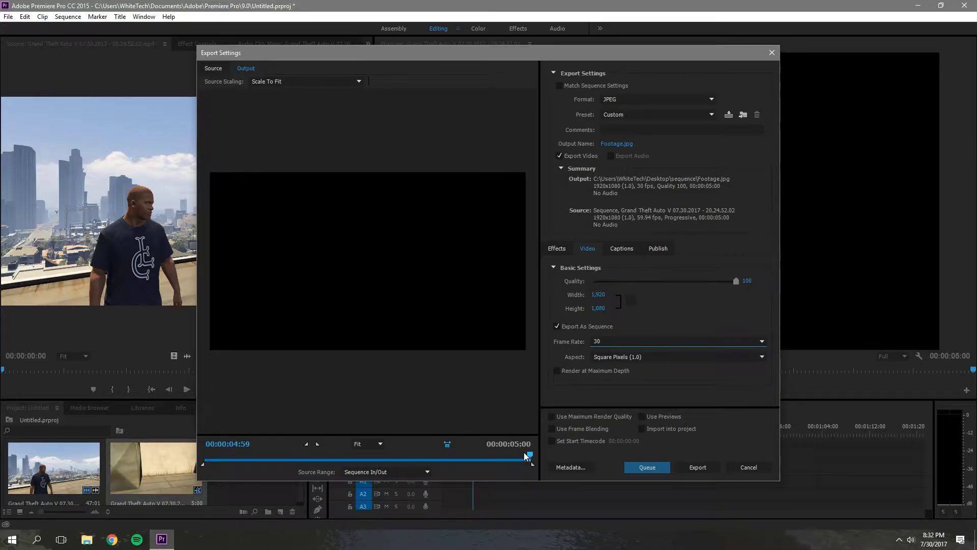
{"action": "left_click_drag", "start_coordinate": [529, 456], "coordinate": [538, 437]}
{"action": "left_click", "coordinate": [698, 467]}
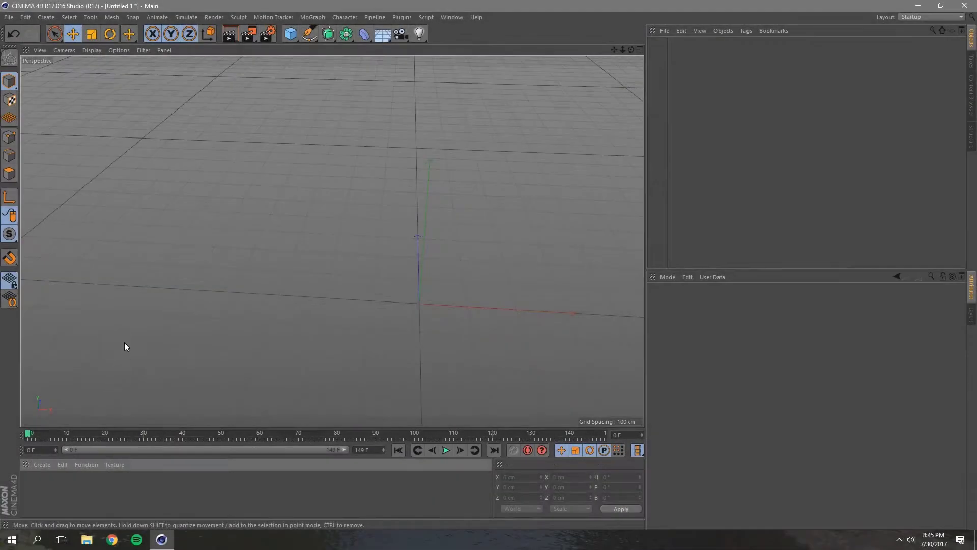
Step: Create a Motion Tracker loaded with Footage000.jpg and let its camera solve finish
{"action": "left_click", "coordinate": [274, 17]}
{"action": "left_click", "coordinate": [275, 58]}
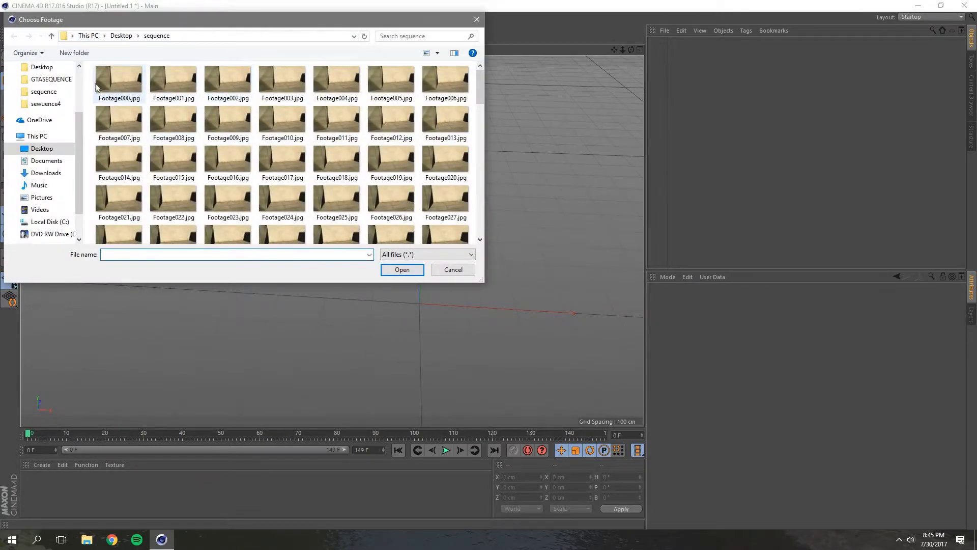
{"action": "double_click", "coordinate": [127, 102]}
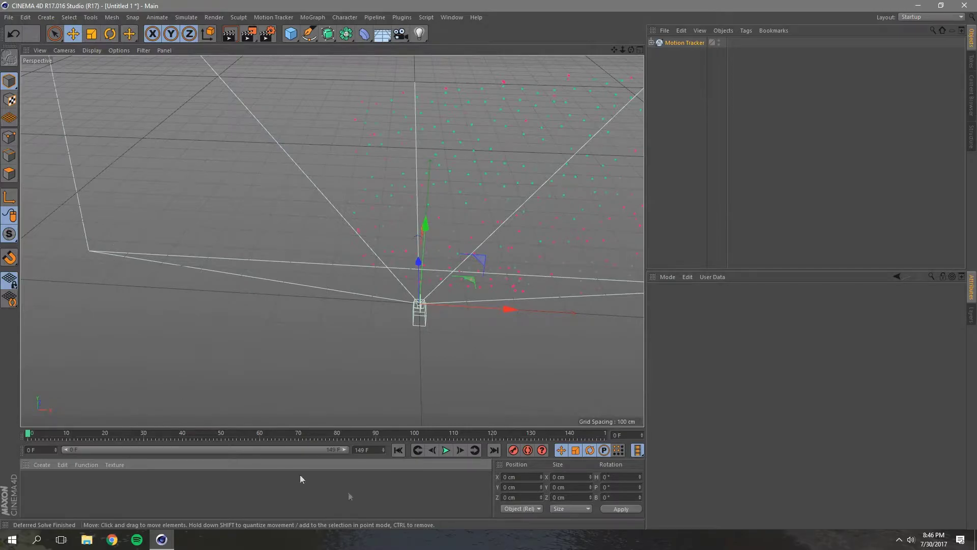
Step: Play the footage through the Solved Camera, return to frame 0, and select the Motion Tracker
{"action": "left_click", "coordinate": [445, 450]}
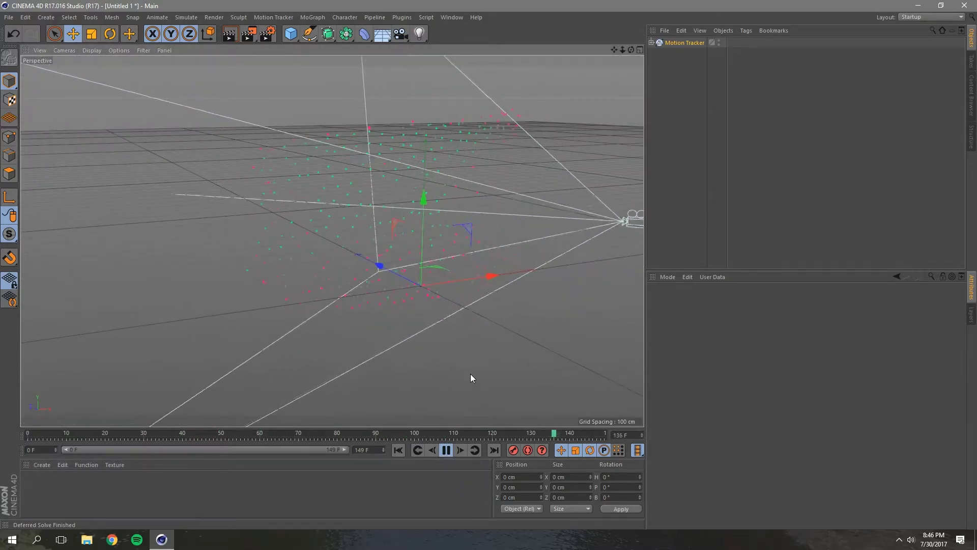
{"action": "left_click", "coordinate": [651, 42]}
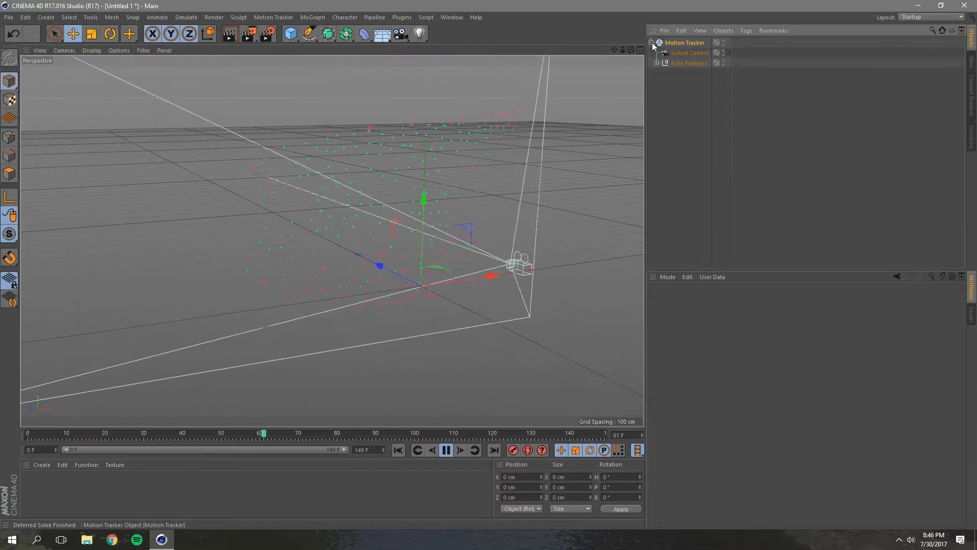
{"action": "left_click", "coordinate": [727, 53]}
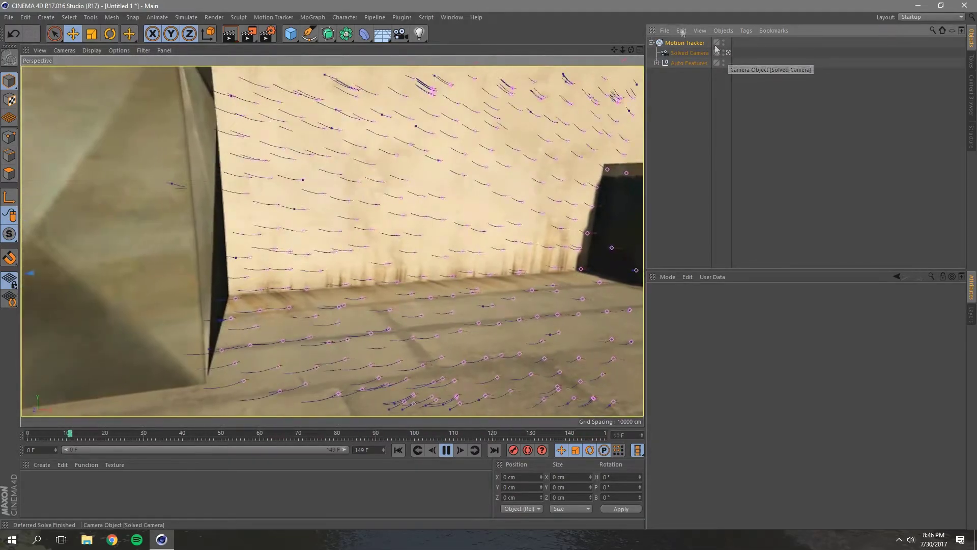
{"action": "left_click", "coordinate": [687, 53]}
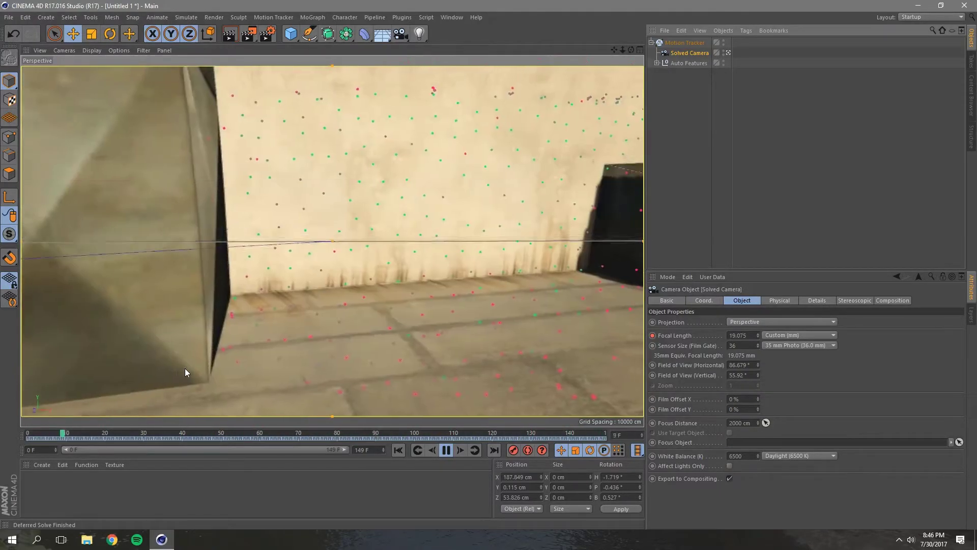
{"action": "left_click", "coordinate": [446, 450]}
{"action": "left_click", "coordinate": [398, 450]}
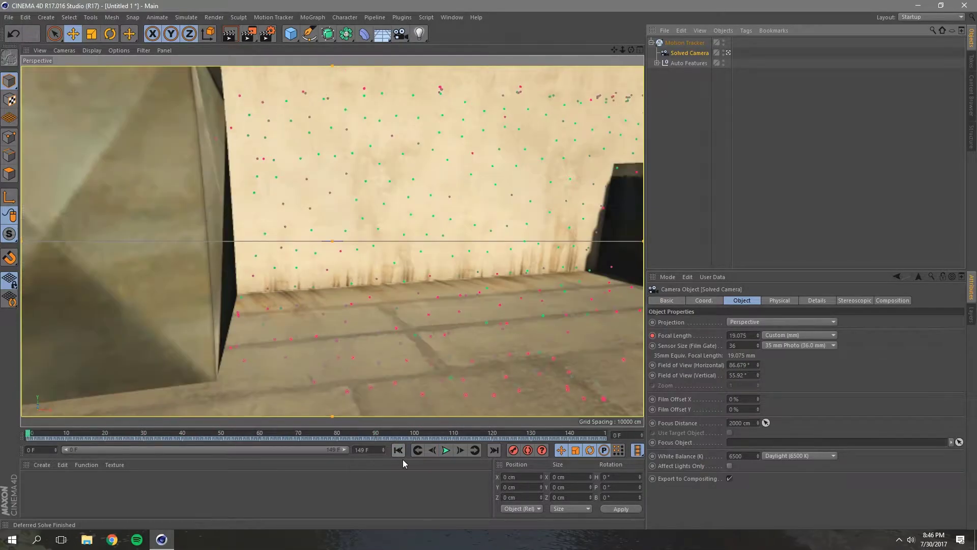
{"action": "left_click", "coordinate": [674, 45]}
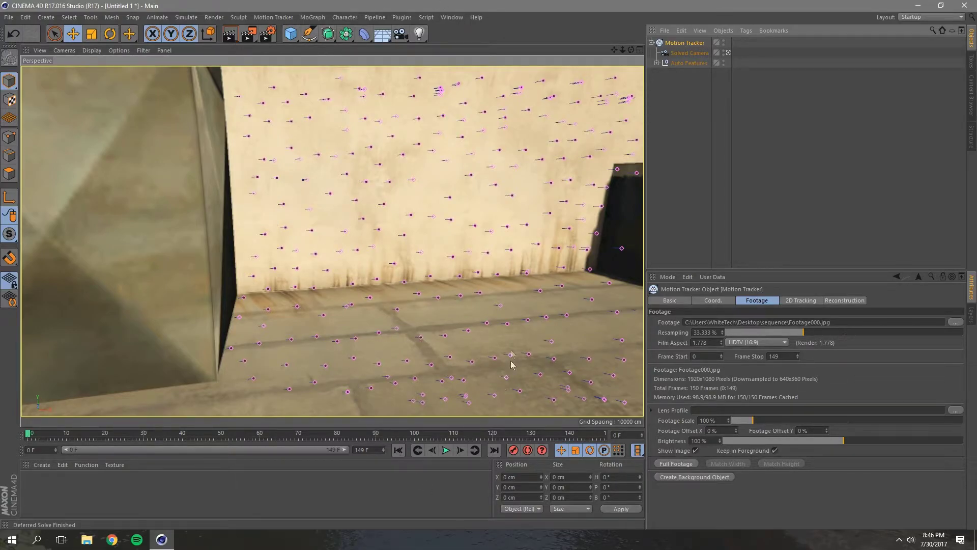
Step: Add a Position Constraint pinning floor feature Auto 0134 to 0, 0, 0
{"action": "left_click", "coordinate": [274, 17]}
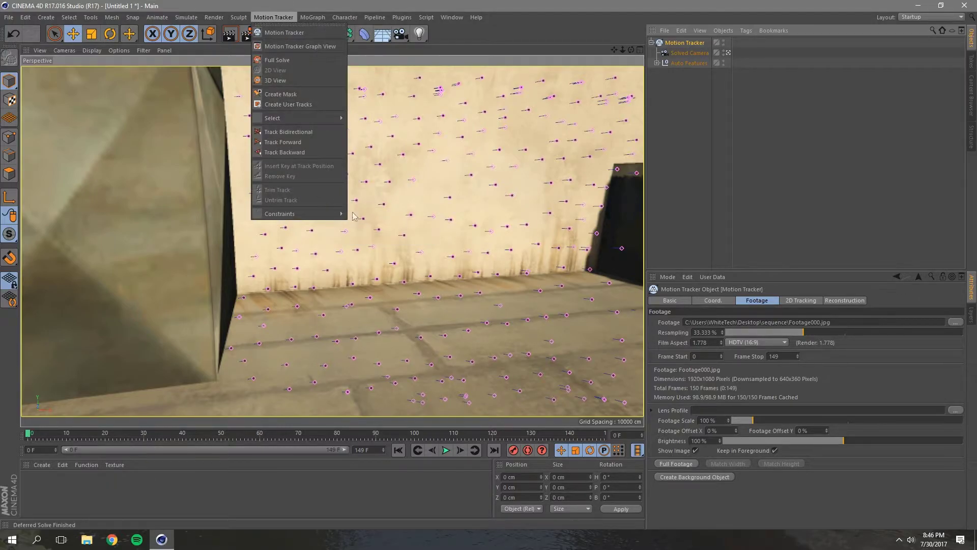
{"action": "mouse_move", "coordinate": [337, 214]}
{"action": "left_click", "coordinate": [385, 217]}
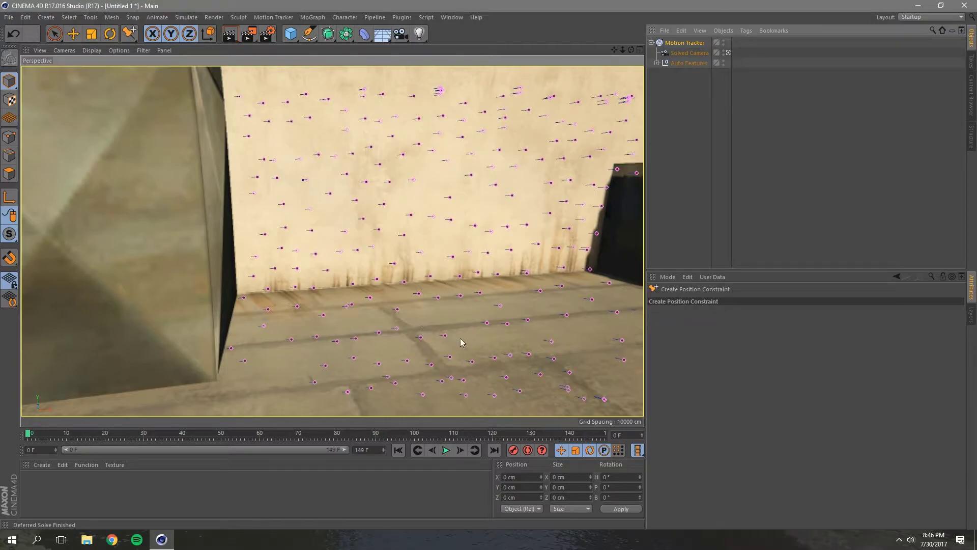
{"action": "left_click", "coordinate": [487, 324]}
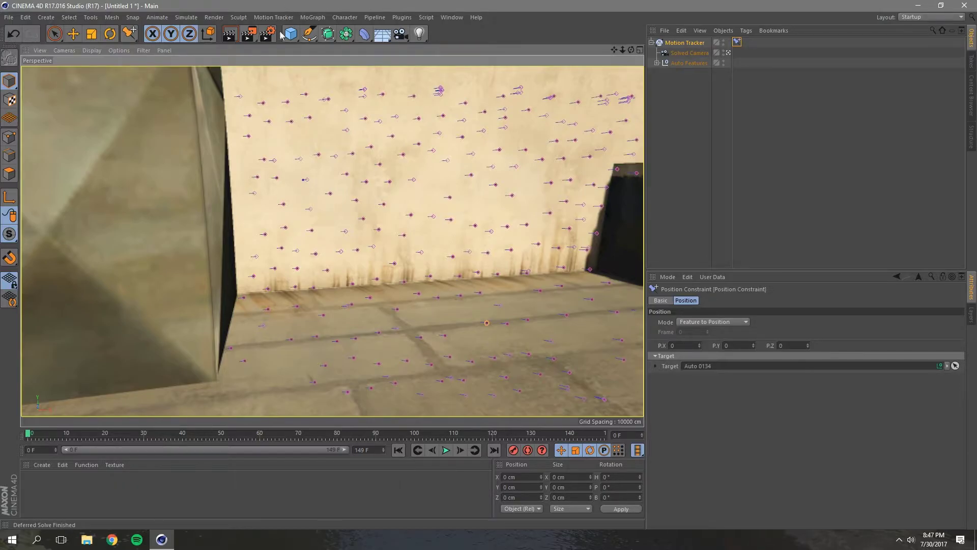
{"action": "left_click", "coordinate": [274, 17]}
{"action": "mouse_move", "coordinate": [309, 214]}
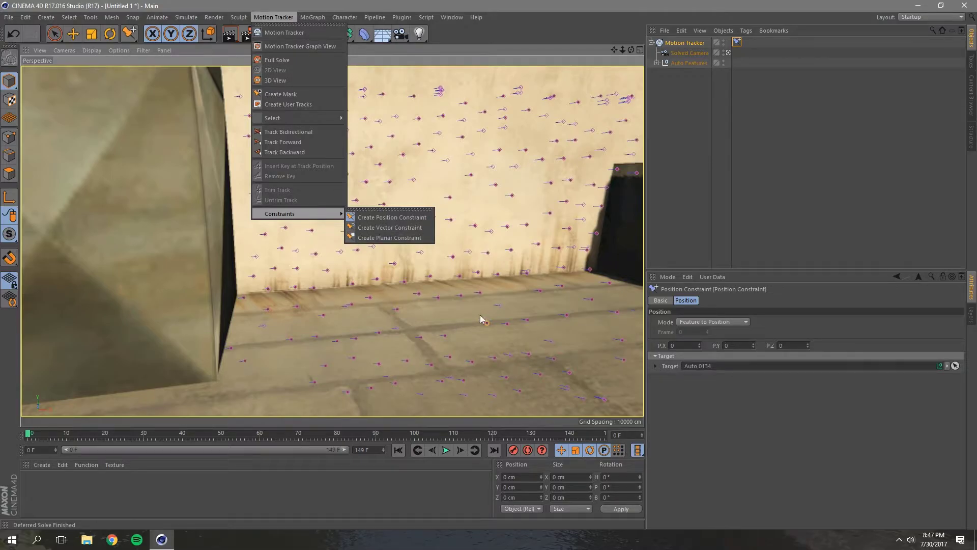
Step: Create a Planar Constraint from floor features Auto 0026 and Auto 0036 with Axis Y
{"action": "left_click", "coordinate": [388, 238]}
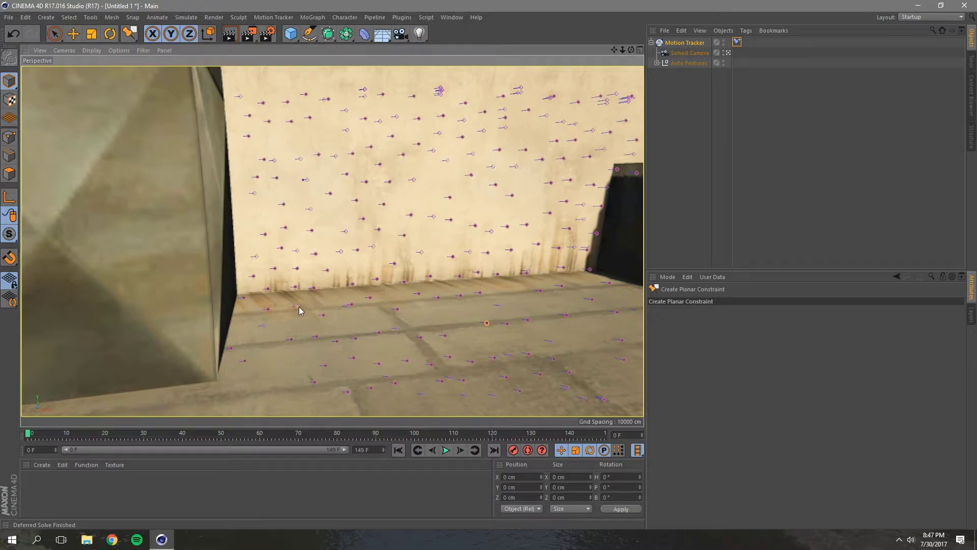
{"action": "left_click", "coordinate": [315, 386]}
{"action": "left_click", "coordinate": [566, 316]}
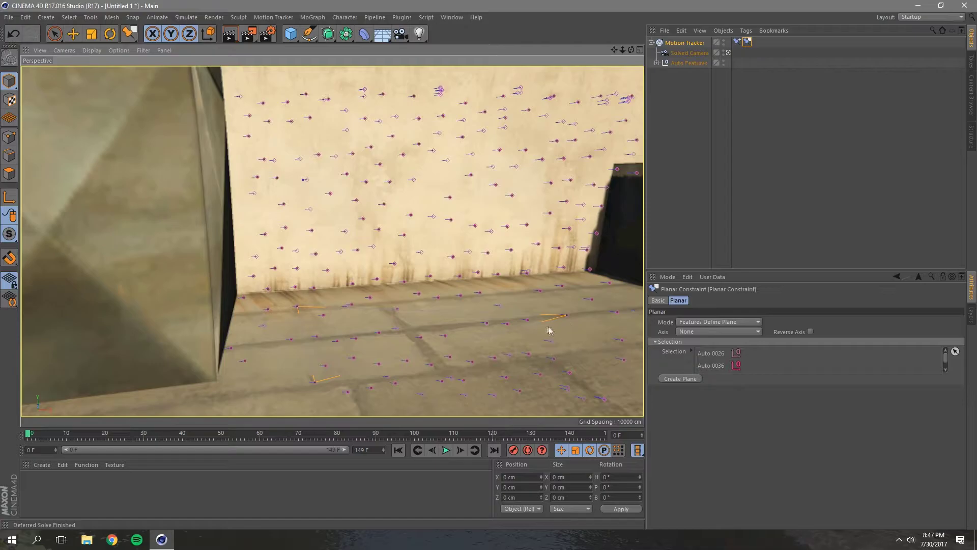
{"action": "left_click", "coordinate": [679, 331]}
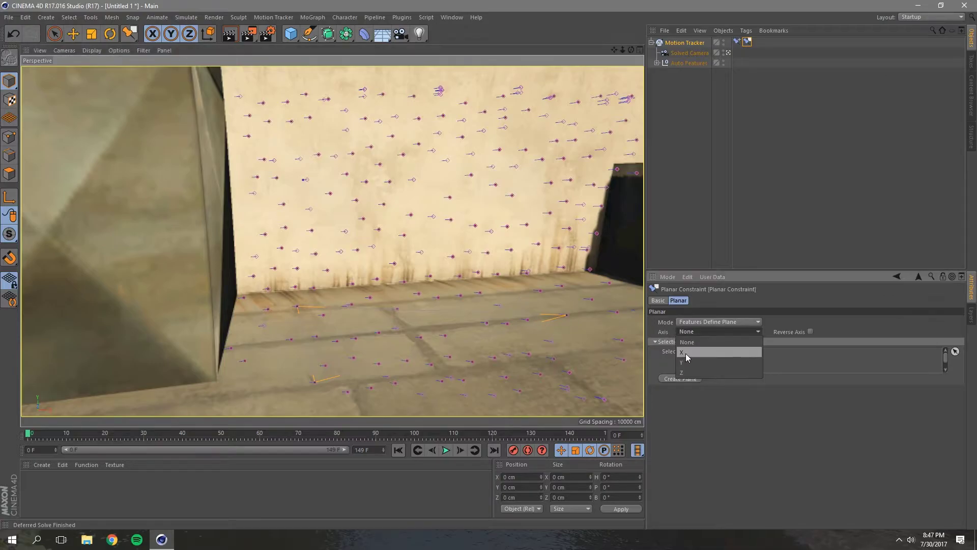
{"action": "left_click", "coordinate": [684, 361]}
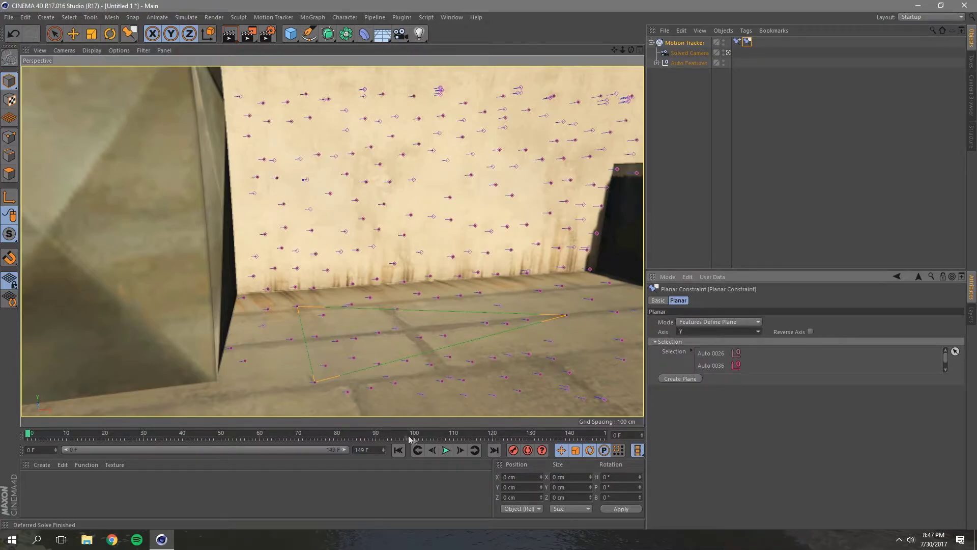
Step: Play back to check the floor alignment, then orbit the editor view around the scene
{"action": "left_click", "coordinate": [446, 449]}
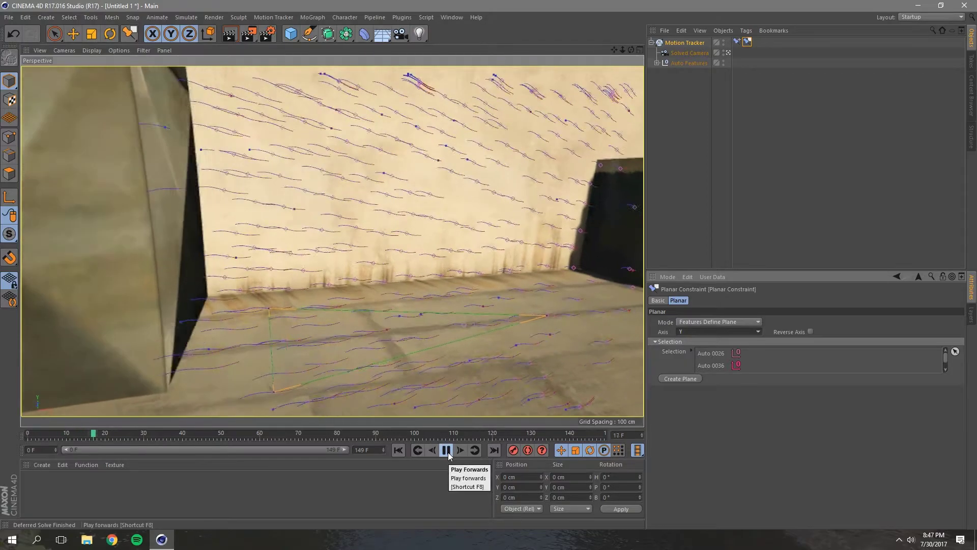
{"action": "left_click", "coordinate": [446, 450]}
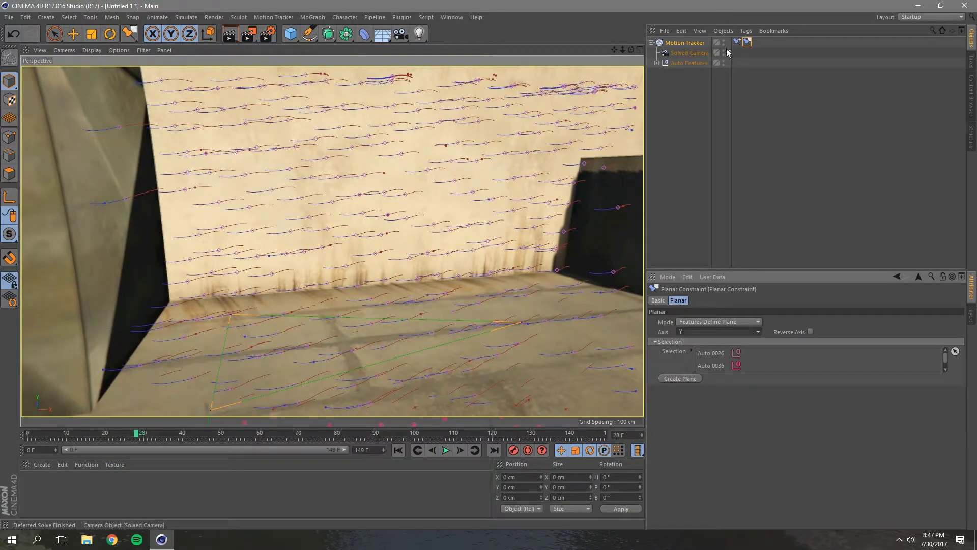
{"action": "left_click", "coordinate": [728, 53]}
{"action": "left_click_drag", "start_coordinate": [390, 212], "coordinate": [416, 249], "text": "alt"}
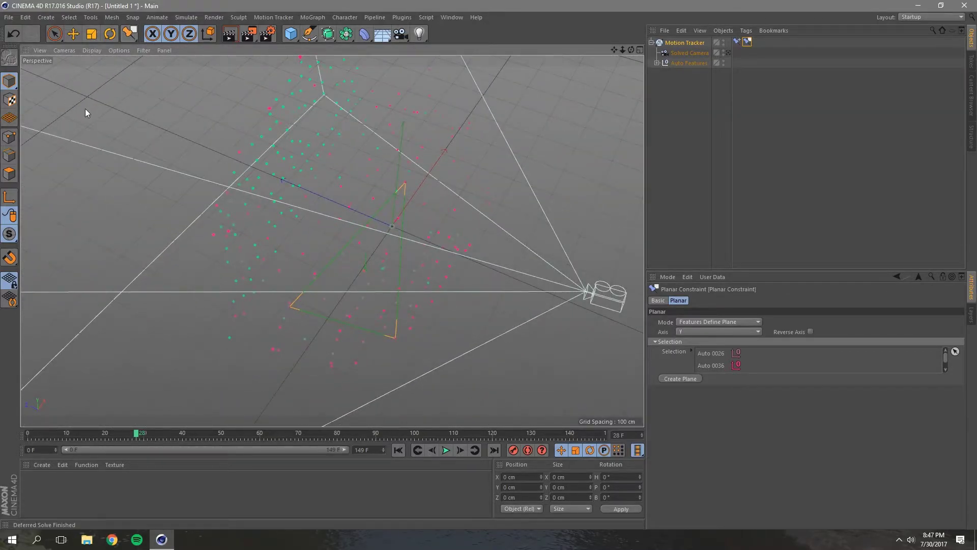
Step: Inspect the tracked points and Solved Camera in the Top and Perspective views
{"action": "key", "text": "e"}
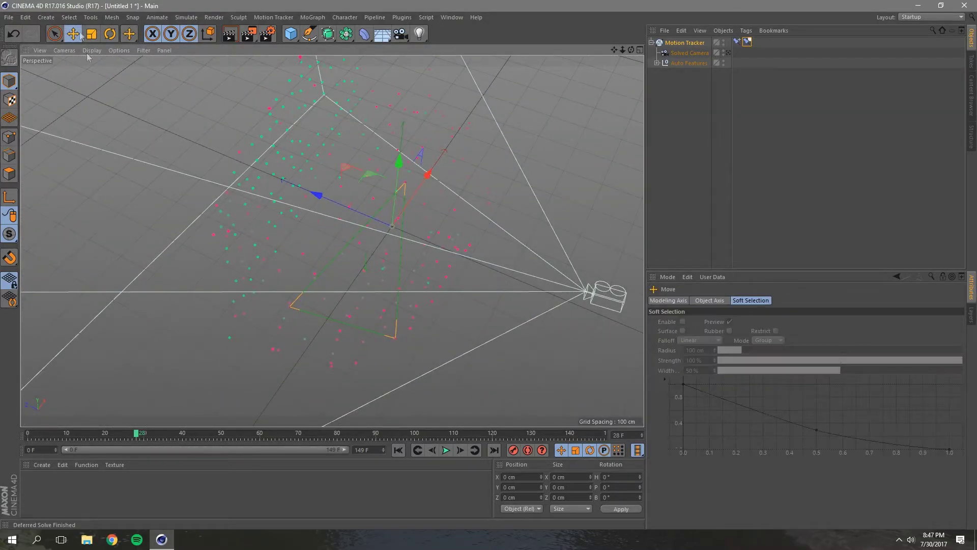
{"action": "left_click", "coordinate": [680, 63]}
{"action": "middle_click", "coordinate": [530, 189]}
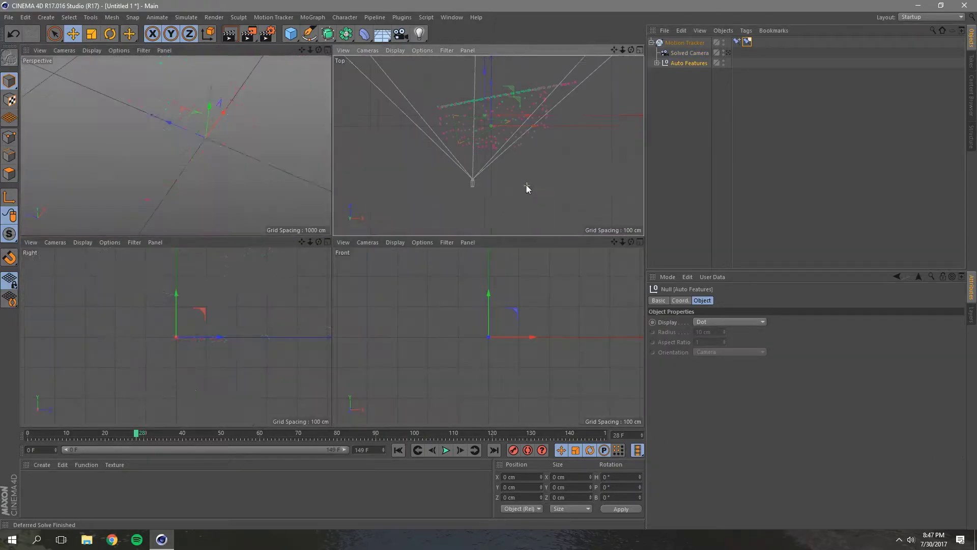
{"action": "middle_click", "coordinate": [497, 150]}
{"action": "key", "text": "r"}
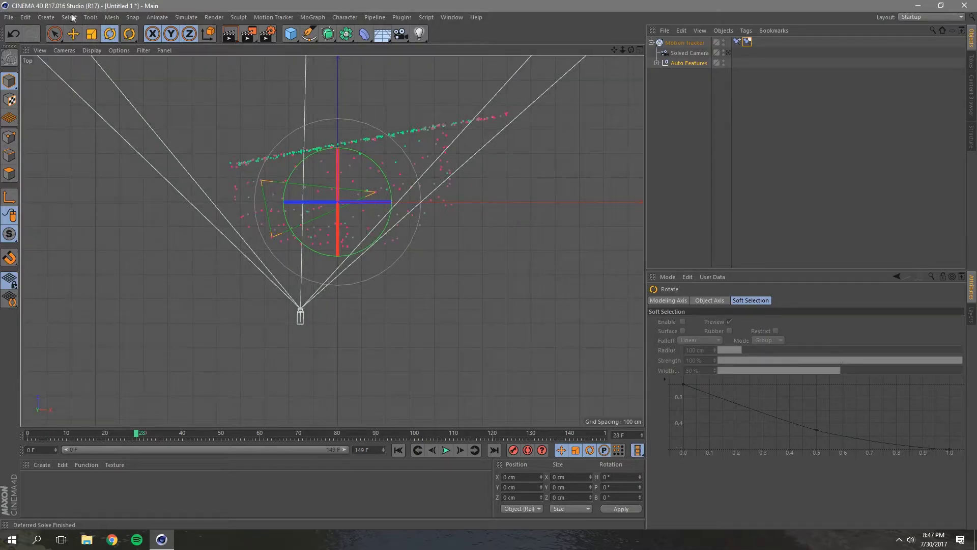
{"action": "left_click", "coordinate": [54, 33]}
{"action": "key", "text": "r"}
{"action": "left_click", "coordinate": [691, 53]}
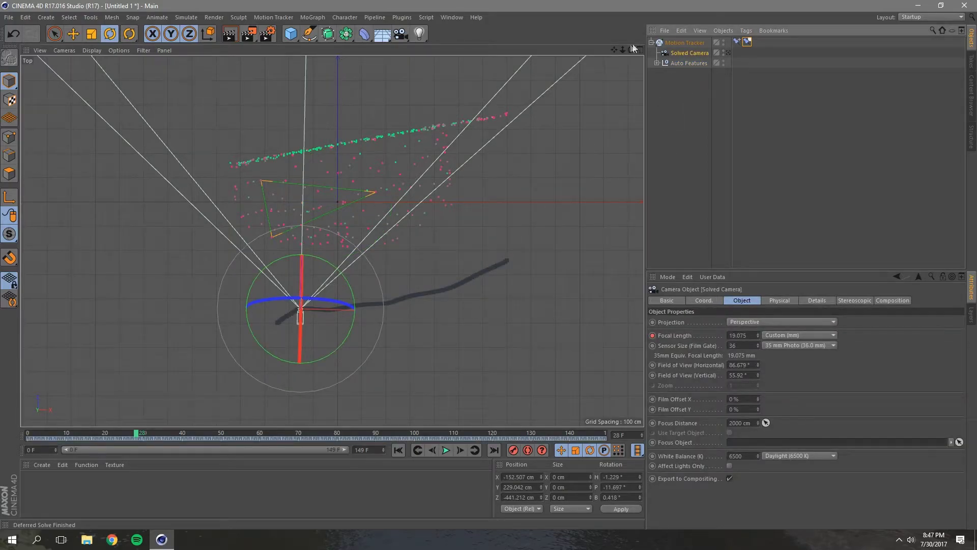
{"action": "left_click", "coordinate": [394, 220]}
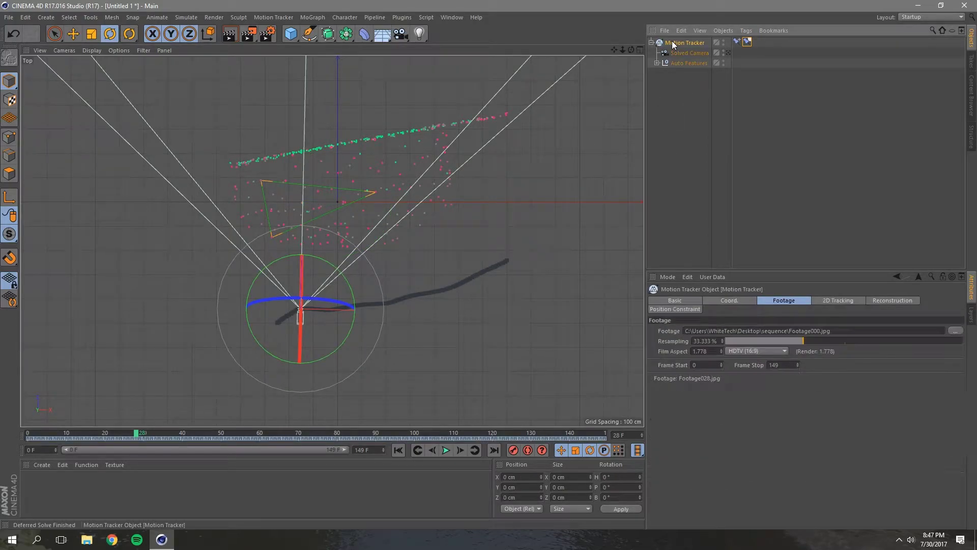
{"action": "middle_click", "coordinate": [364, 225]}
{"action": "middle_click", "coordinate": [221, 151]}
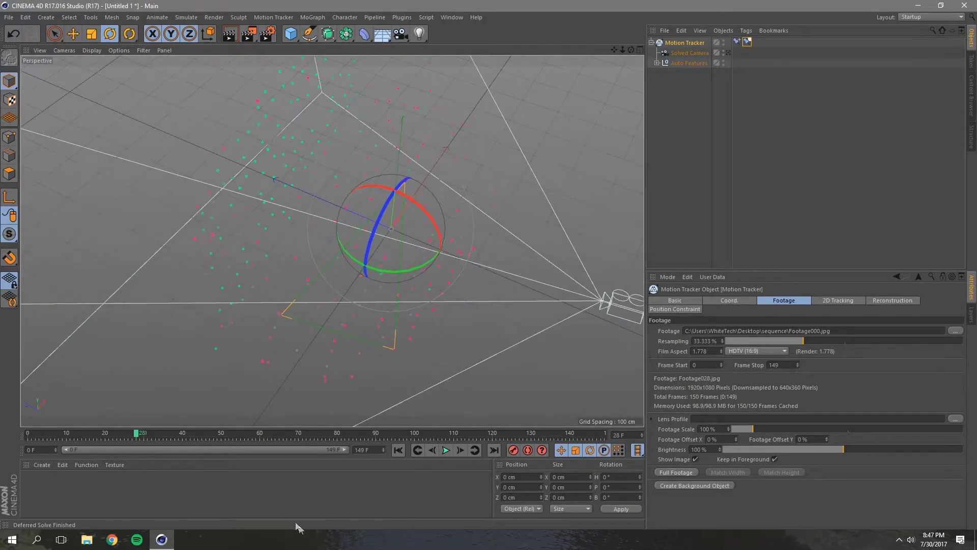
Step: Go to frame 0 with the Move tool and select the Solved Camera
{"action": "left_click", "coordinate": [397, 452]}
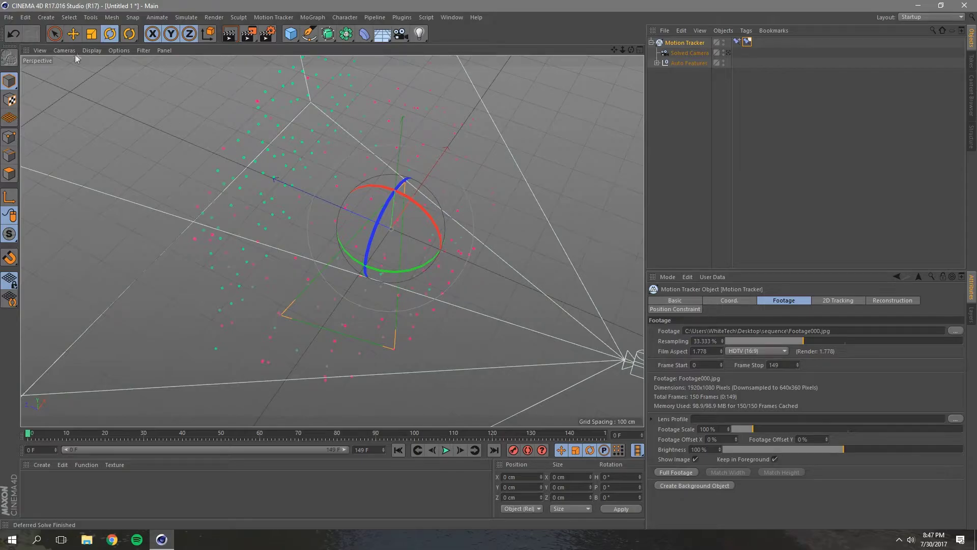
{"action": "left_click", "coordinate": [73, 33]}
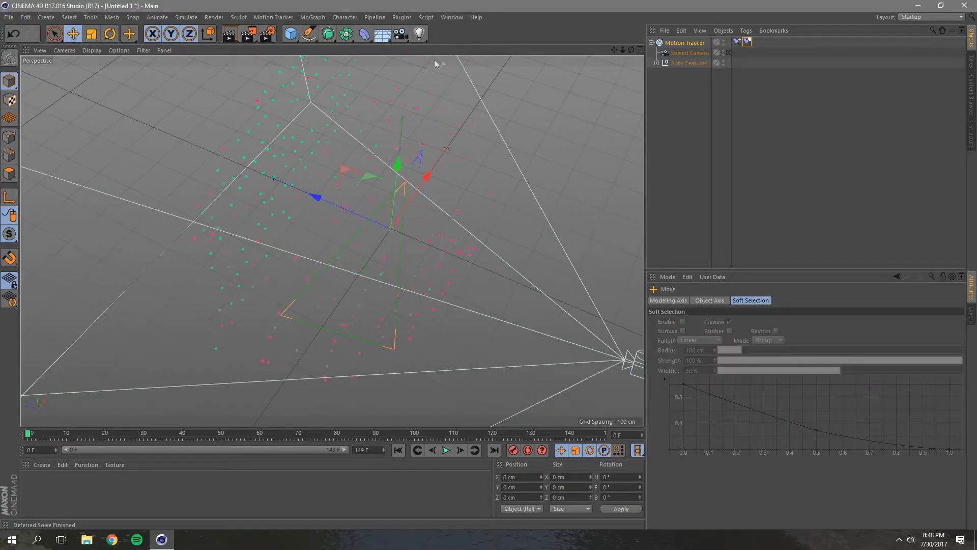
{"action": "left_click", "coordinate": [652, 43]}
{"action": "double_click", "coordinate": [682, 43]}
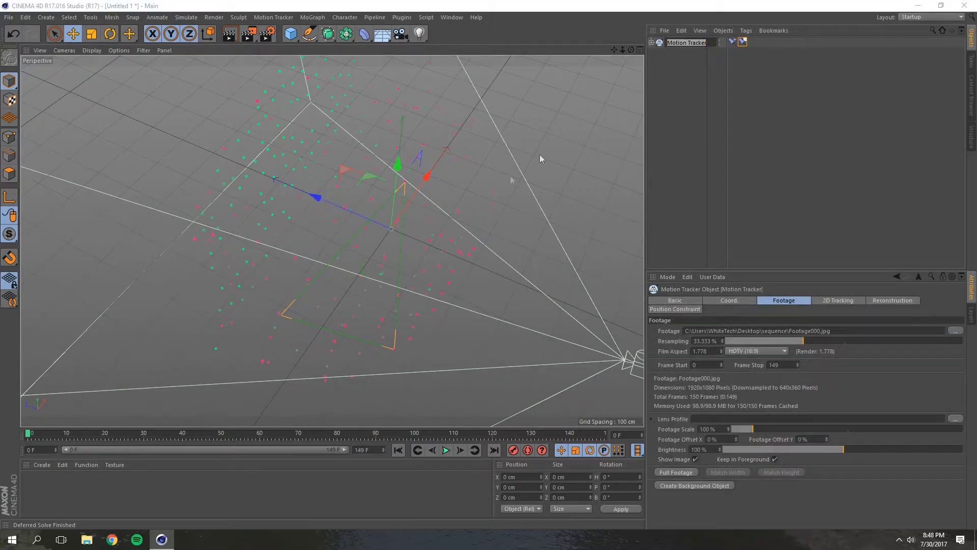
{"action": "left_click", "coordinate": [664, 55]}
{"action": "left_click", "coordinate": [652, 42]}
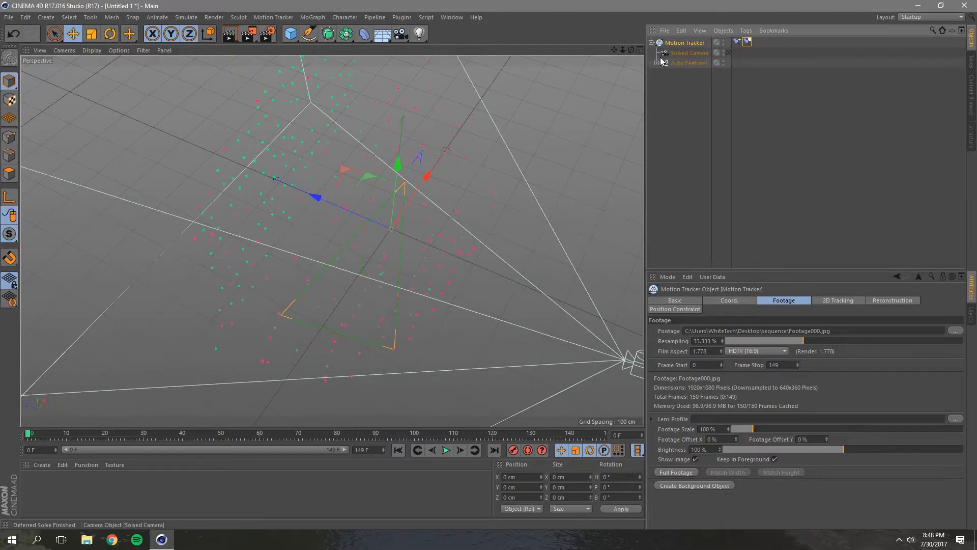
{"action": "left_click", "coordinate": [677, 53]}
Step: Select the Motion Tracker and drag it along Z to 97.774 cm
{"action": "left_click_drag", "start_coordinate": [600, 260], "coordinate": [596, 328], "text": "alt"}
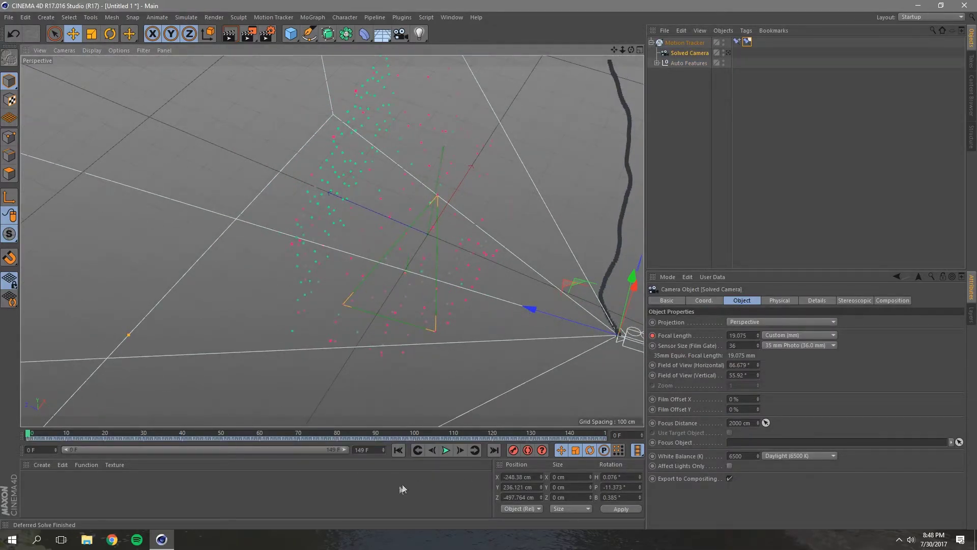
{"action": "left_click", "coordinate": [365, 404]}
{"action": "left_click", "coordinate": [656, 160]}
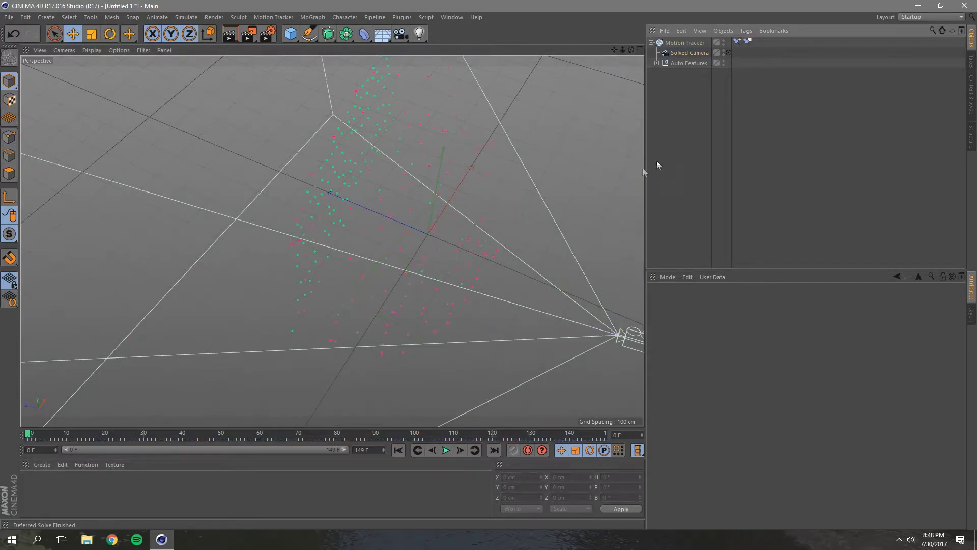
{"action": "left_click", "coordinate": [684, 42]}
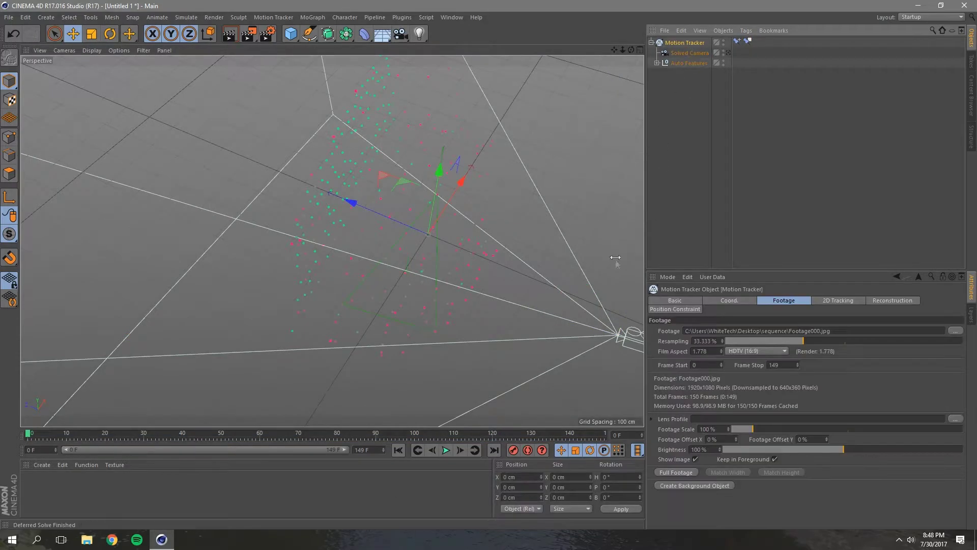
{"action": "left_click_drag", "start_coordinate": [368, 209], "coordinate": [327, 195]}
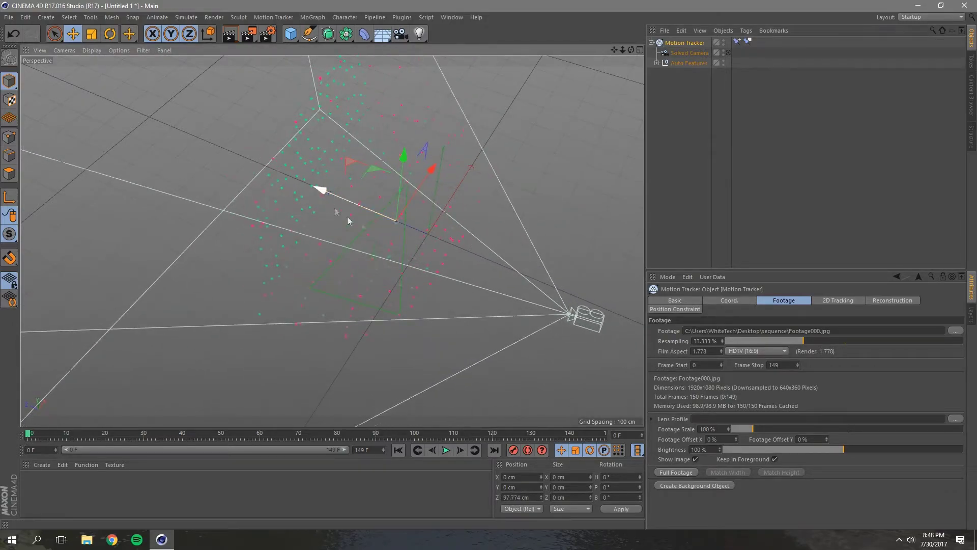
Step: In the Top view, rotate the Motion Tracker to heading -10.043°
{"action": "middle_click", "coordinate": [381, 214]}
{"action": "middle_click", "coordinate": [438, 201]}
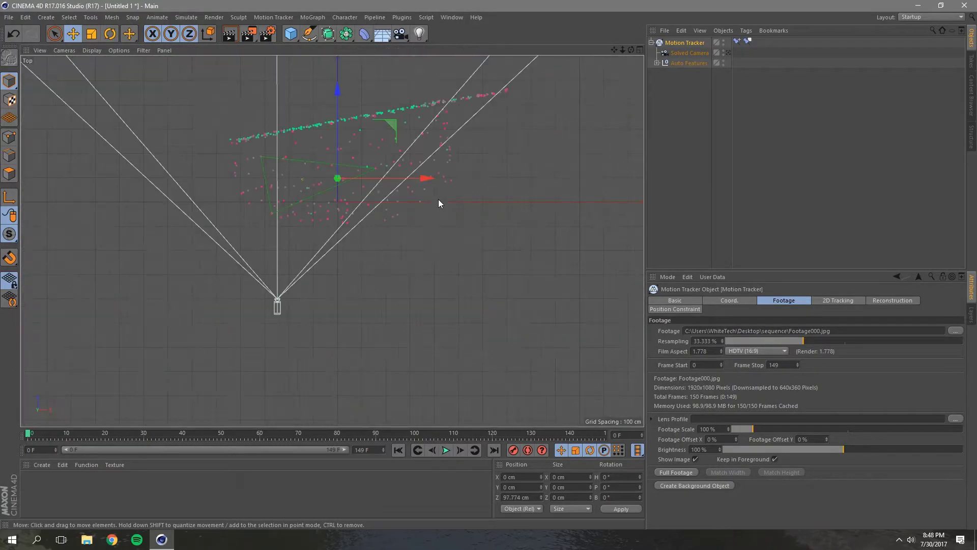
{"action": "key", "text": "r"}
{"action": "middle_click_drag", "start_coordinate": [340, 147], "coordinate": [339, 183]}
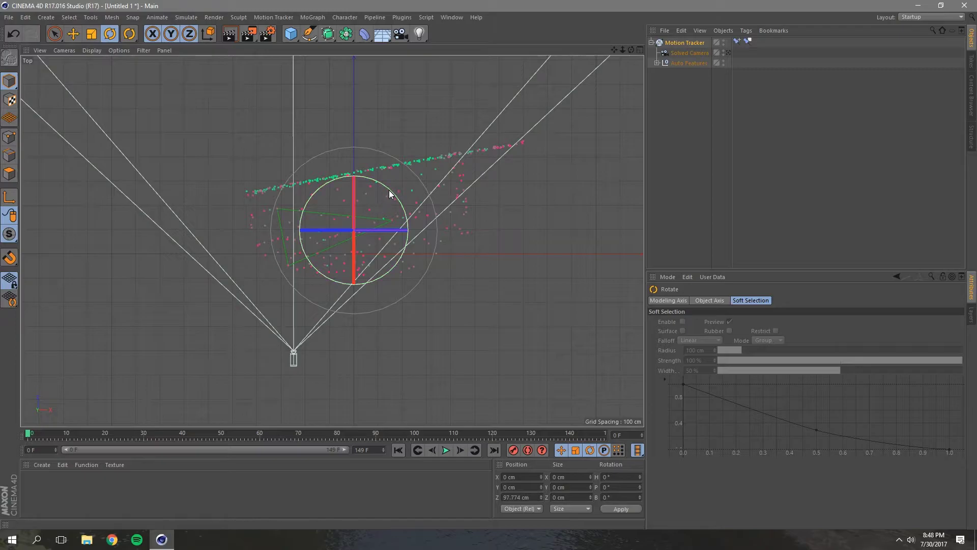
{"action": "left_click_drag", "start_coordinate": [388, 190], "coordinate": [396, 196]}
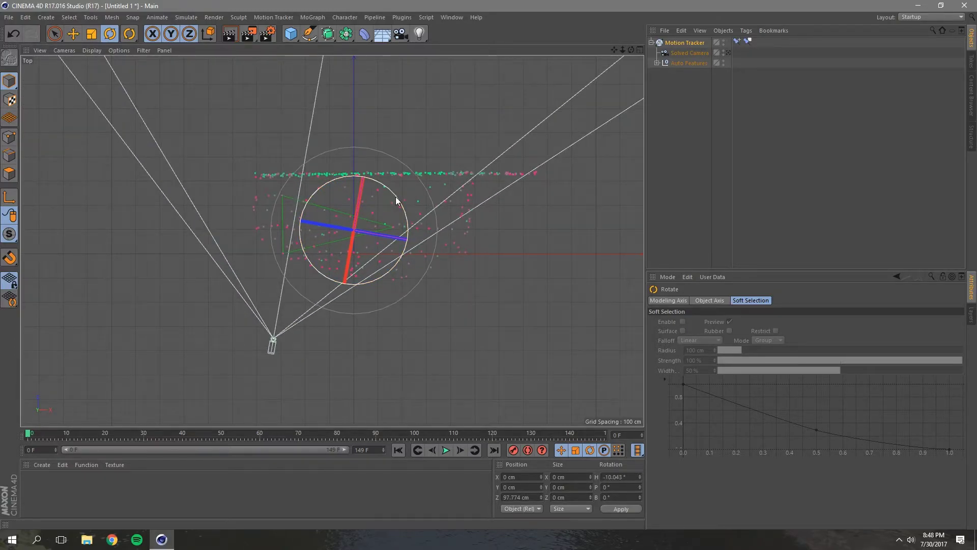
Step: Move the Motion Tracker to X -440.805 cm, Z 175.845 cm, then return to Perspective
{"action": "key", "text": "e"}
{"action": "left_click_drag", "start_coordinate": [404, 244], "coordinate": [299, 226]}
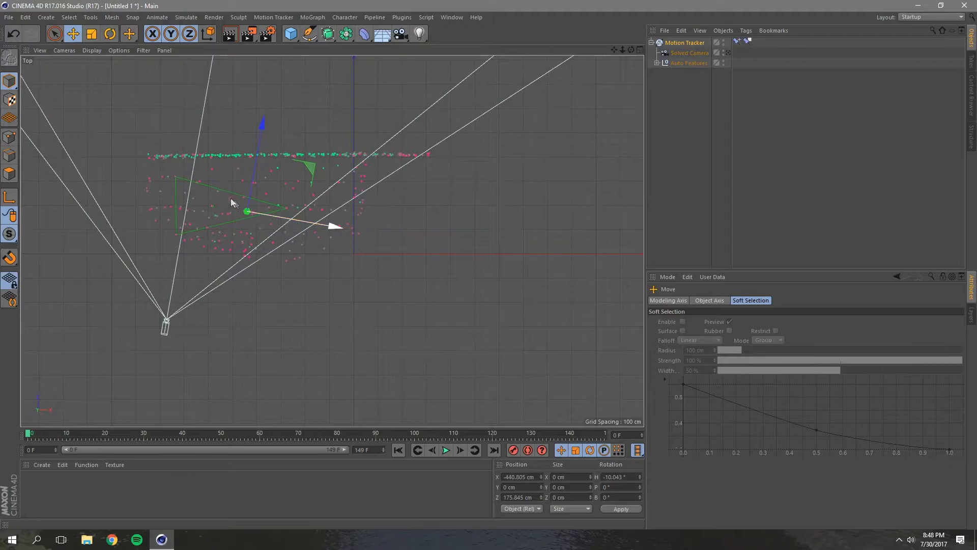
{"action": "middle_click", "coordinate": [339, 171]}
{"action": "middle_click", "coordinate": [306, 171]}
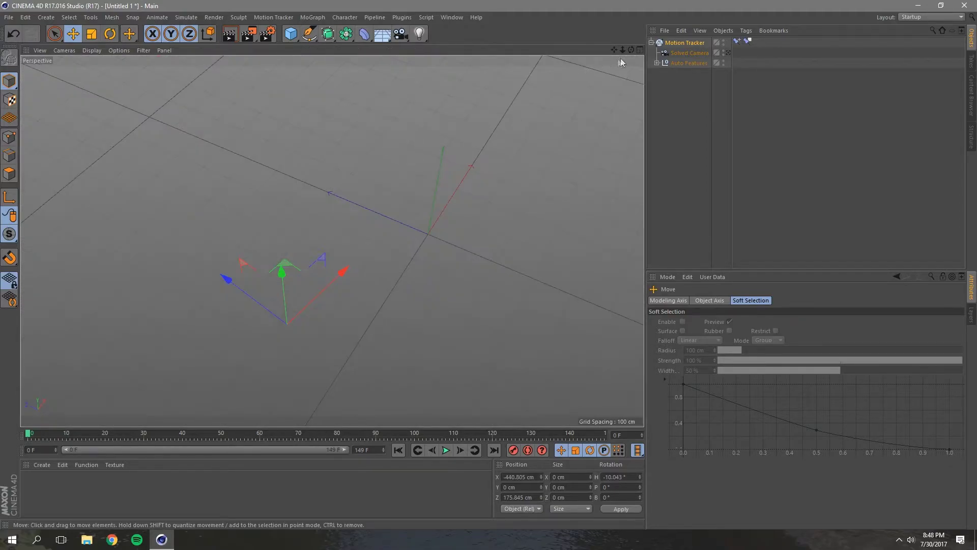
Step: Look through the Solved Camera and play the footage, stopping at frame 52
{"action": "left_click", "coordinate": [728, 55]}
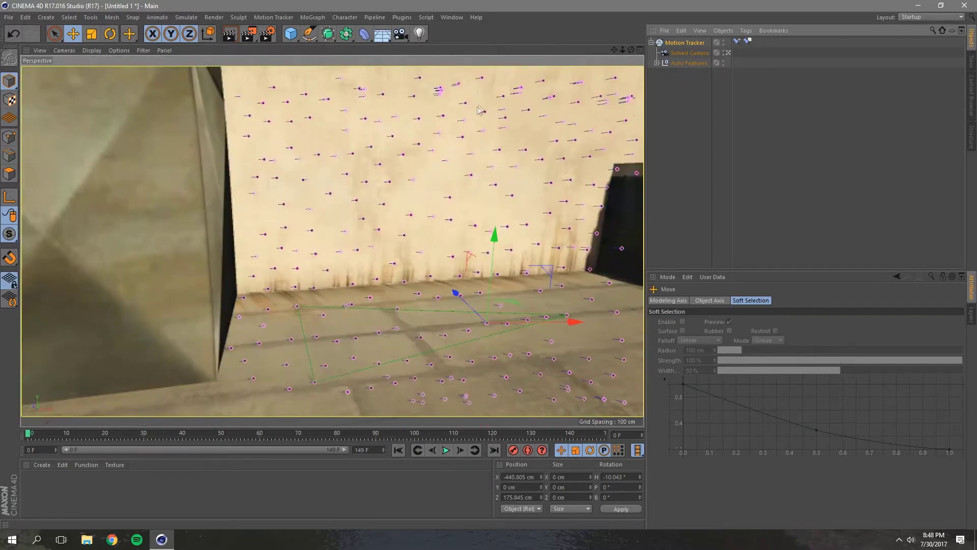
{"action": "left_click", "coordinate": [689, 53]}
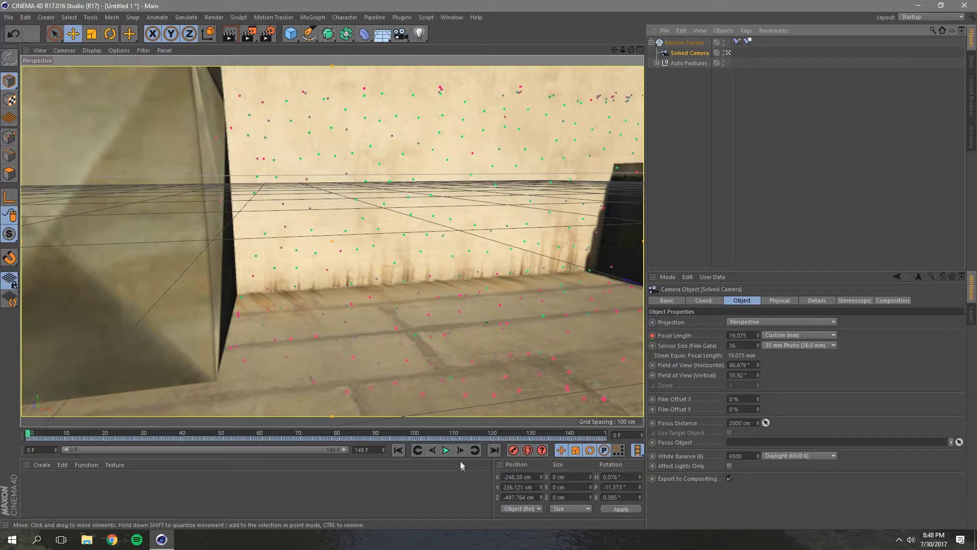
{"action": "left_click", "coordinate": [445, 450]}
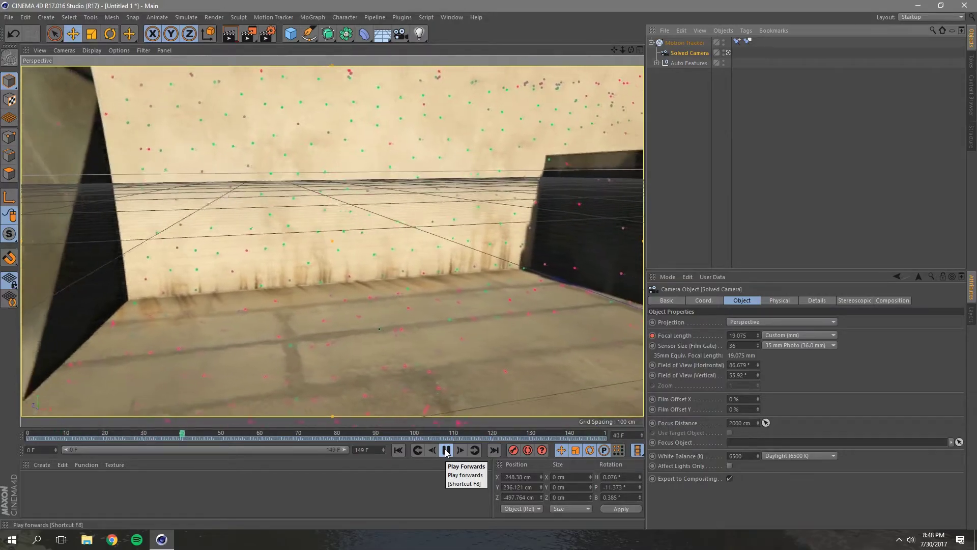
{"action": "left_click", "coordinate": [445, 450]}
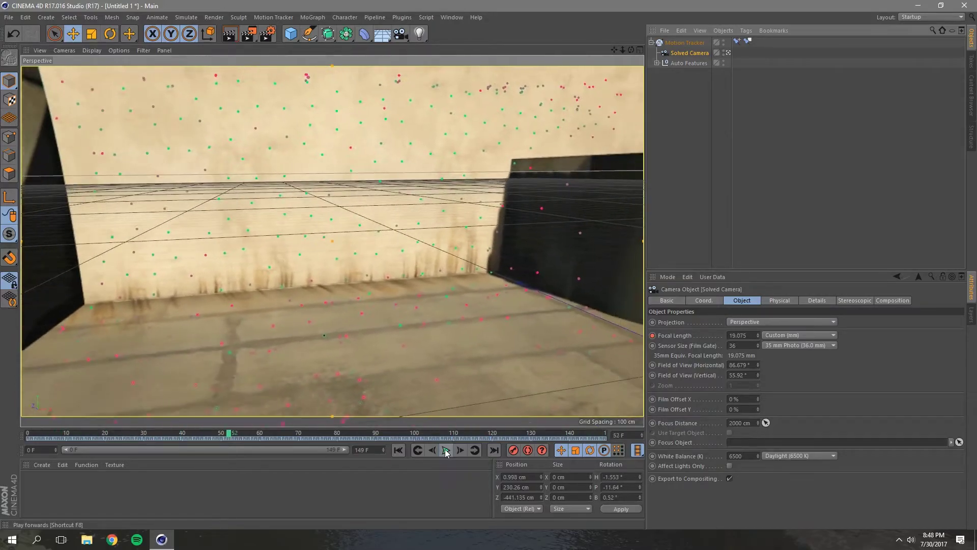
Step: Add a 200 cm Cube and place it at X -354.567, Y 100, Z 294.527 cm
{"action": "left_click", "coordinate": [291, 33]}
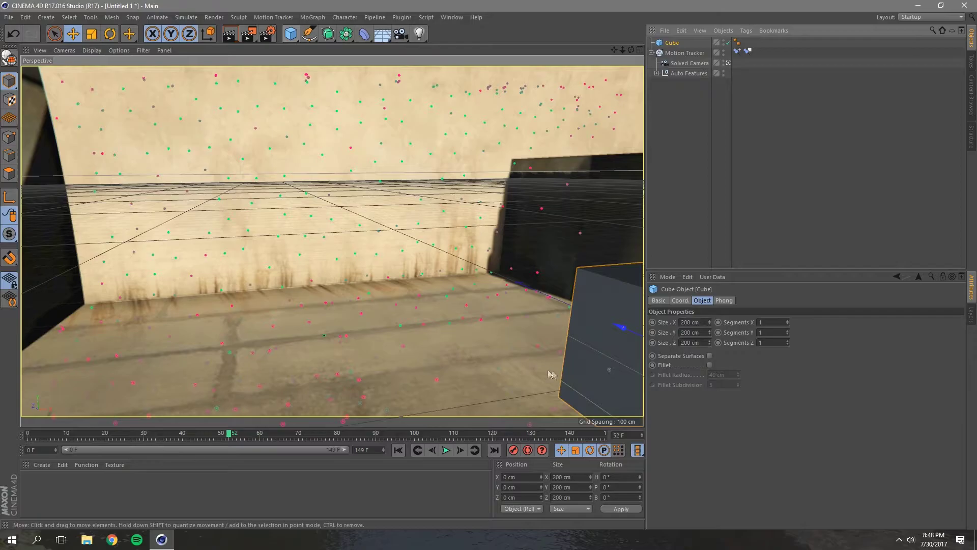
{"action": "left_click_drag", "start_coordinate": [617, 322], "coordinate": [504, 294]}
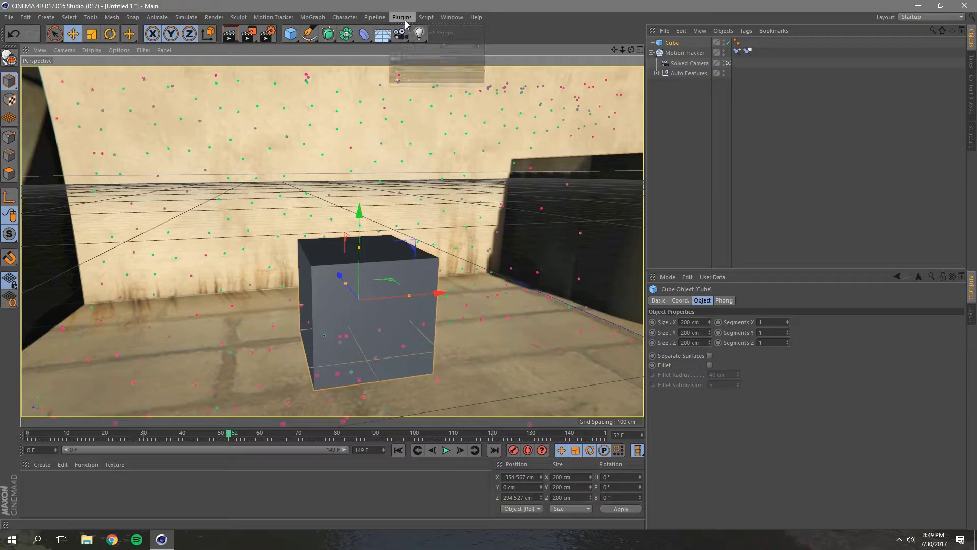
{"action": "left_click", "coordinate": [401, 17]}
{"action": "left_click", "coordinate": [423, 61]}
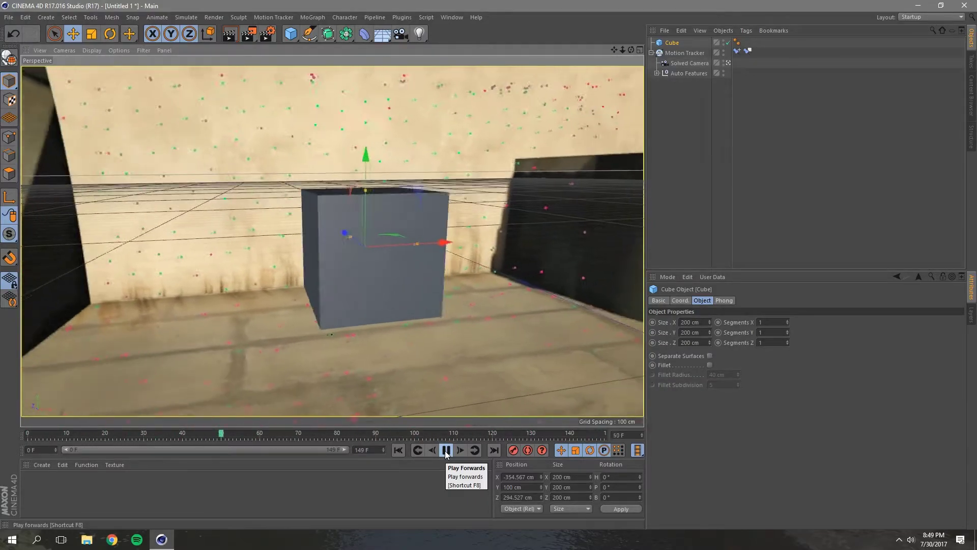
{"action": "left_click", "coordinate": [446, 450]}
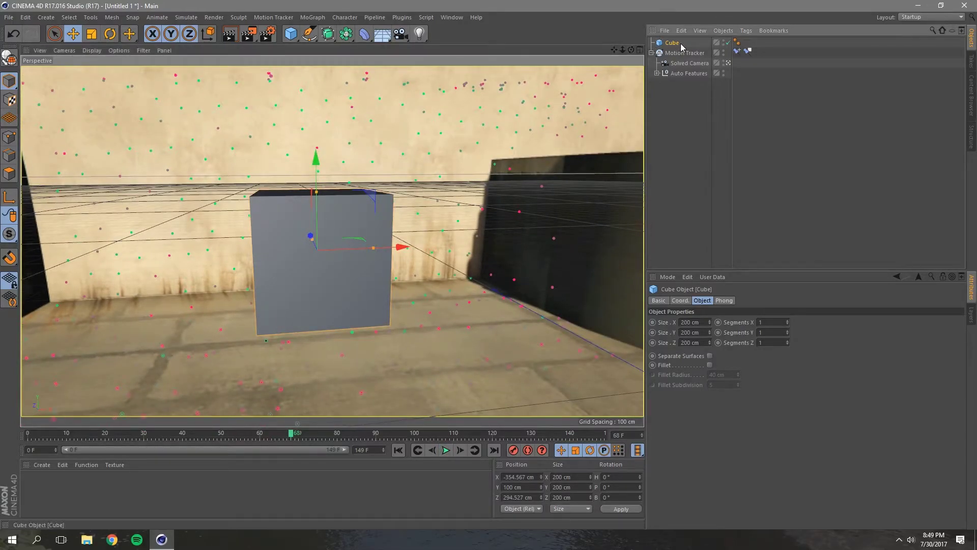
Step: Replace the test cube with a 3D MoText object from the MoGraph menu
{"action": "key", "text": "Delete"}
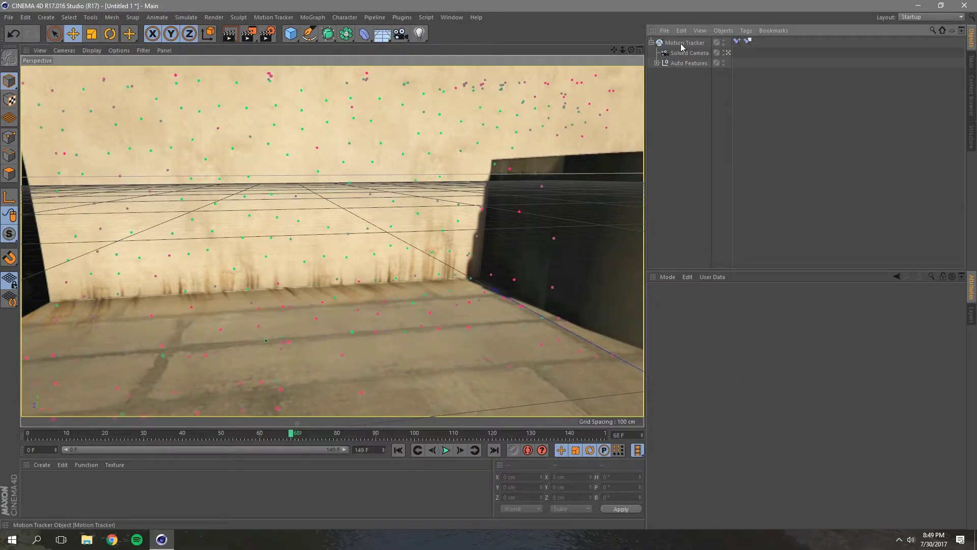
{"action": "left_click", "coordinate": [313, 17]}
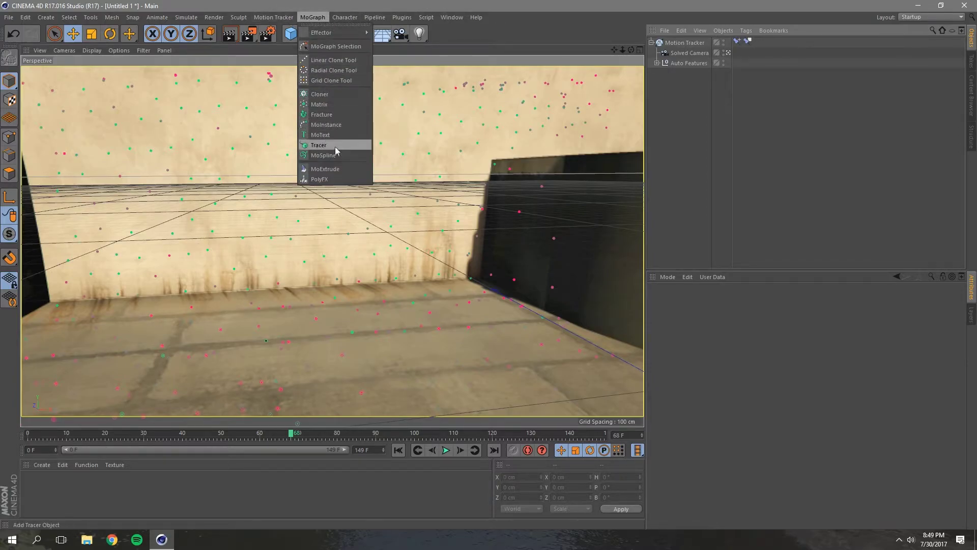
{"action": "left_click", "coordinate": [323, 135]}
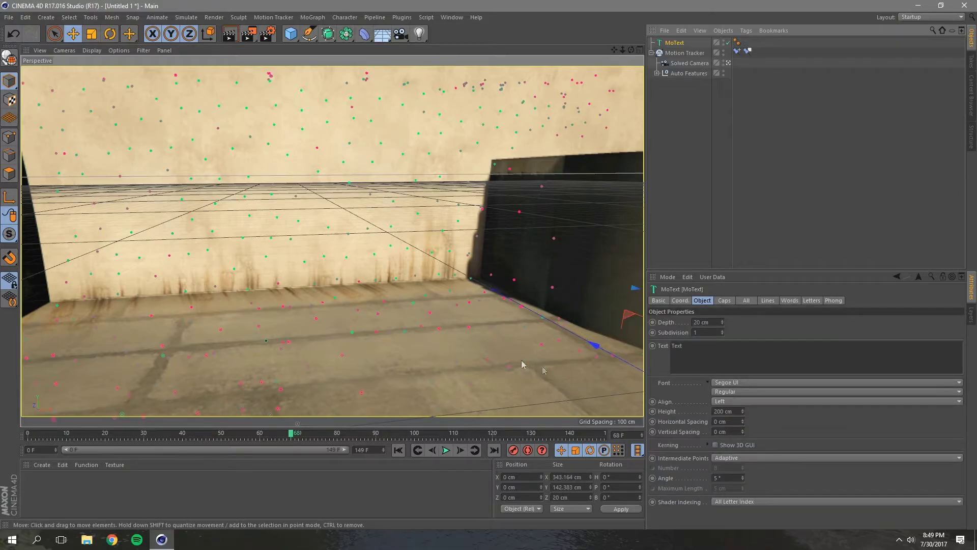
Step: Move the MoText forward and left to X -691.432, Z 183.707 cm and set its text to WHITETECH
{"action": "left_click_drag", "start_coordinate": [587, 356], "coordinate": [237, 333]}
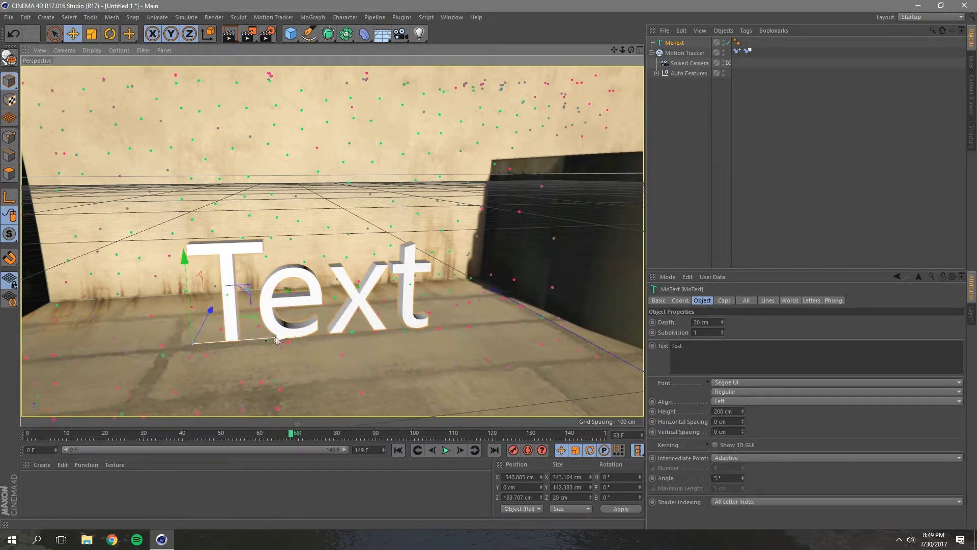
{"action": "left_click_drag", "start_coordinate": [278, 334], "coordinate": [159, 347]}
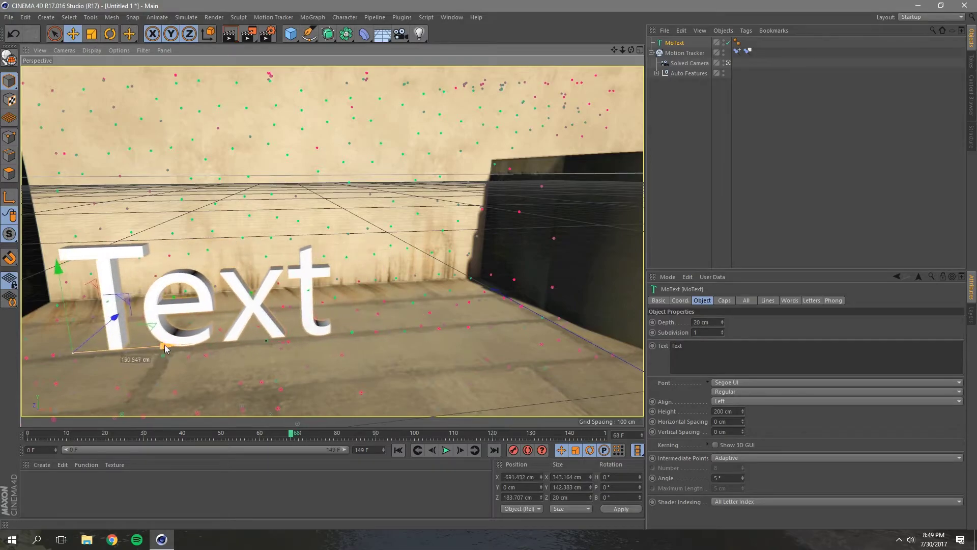
{"action": "left_click", "coordinate": [693, 354]}
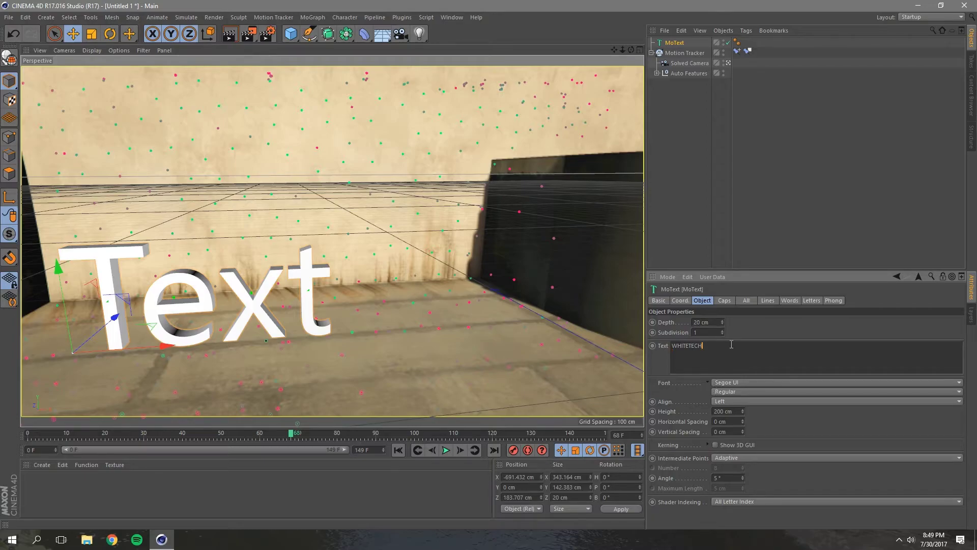
Step: Change the MoText font to Bebas Neue, narrowing the text to 680.188 cm
{"action": "left_click", "coordinate": [735, 384]}
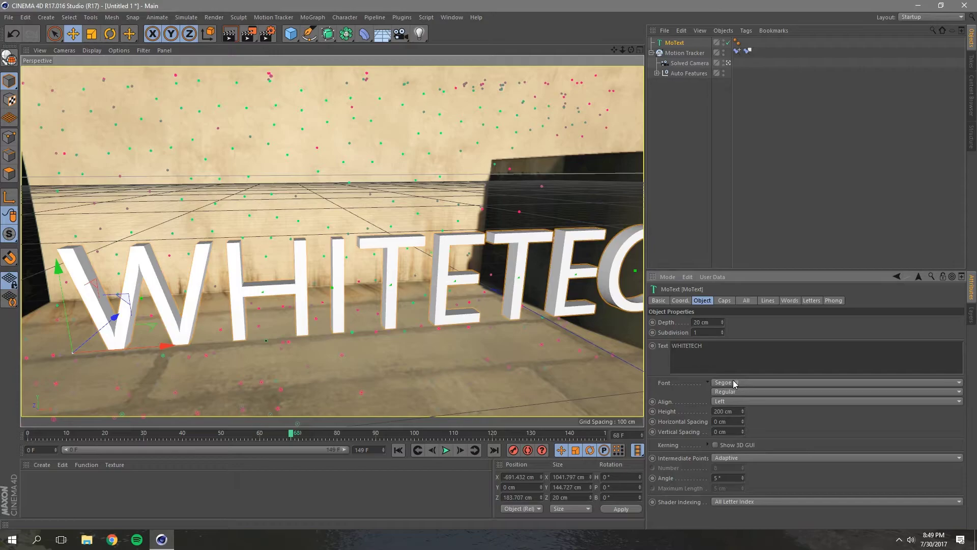
{"action": "scroll", "coordinate": [912, 484], "scroll_direction": "down", "scroll_amount": 10}
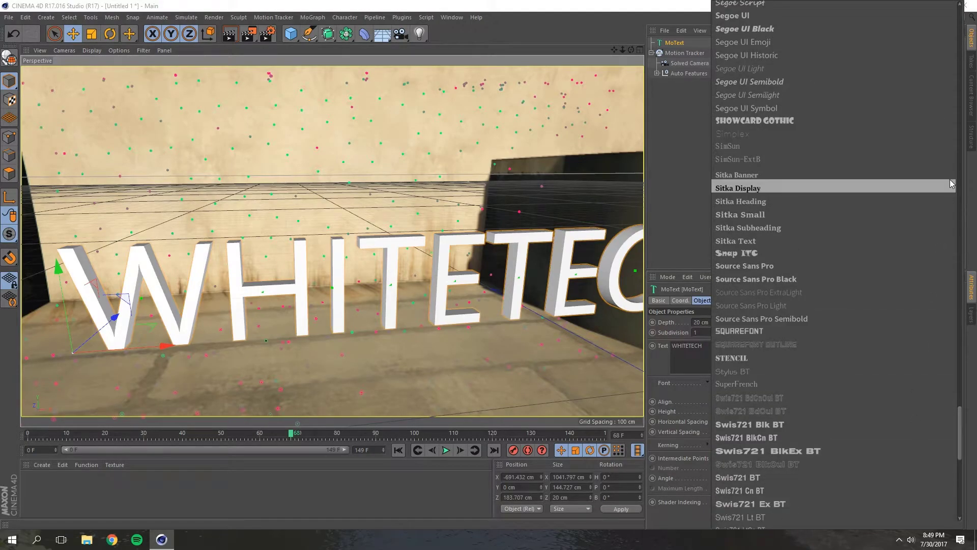
{"action": "scroll", "coordinate": [950, 182], "scroll_direction": "up", "scroll_amount": 20}
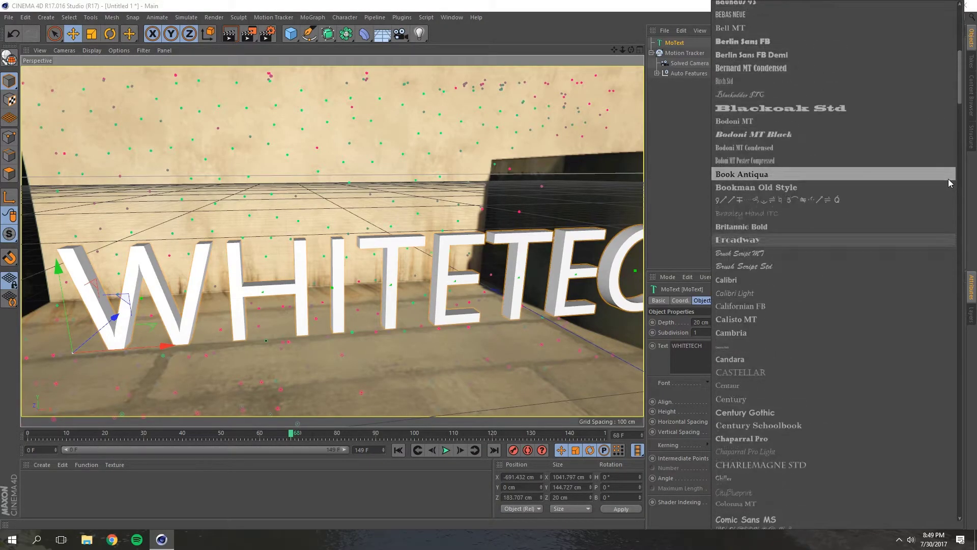
{"action": "scroll", "coordinate": [948, 178], "scroll_direction": "down", "scroll_amount": 2}
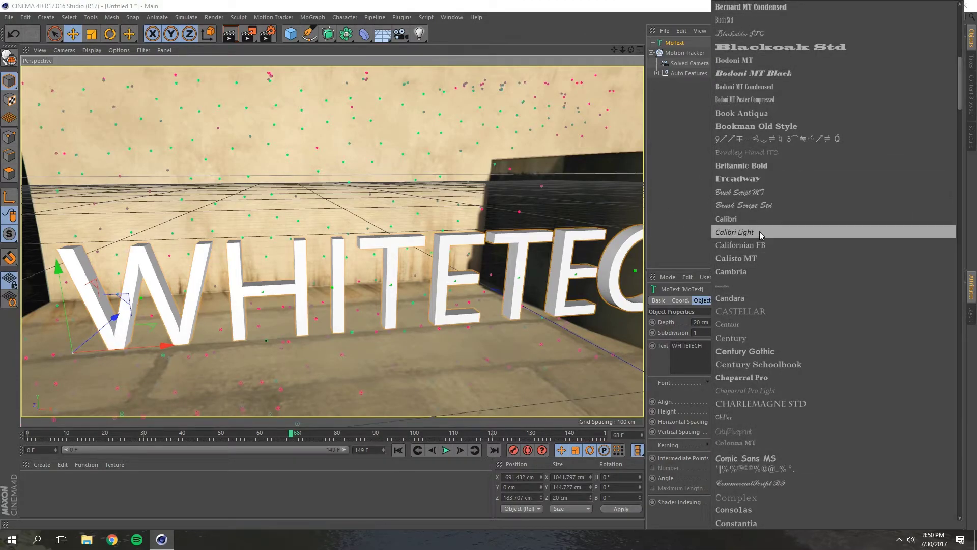
{"action": "scroll", "coordinate": [761, 234], "scroll_direction": "up", "scroll_amount": 9}
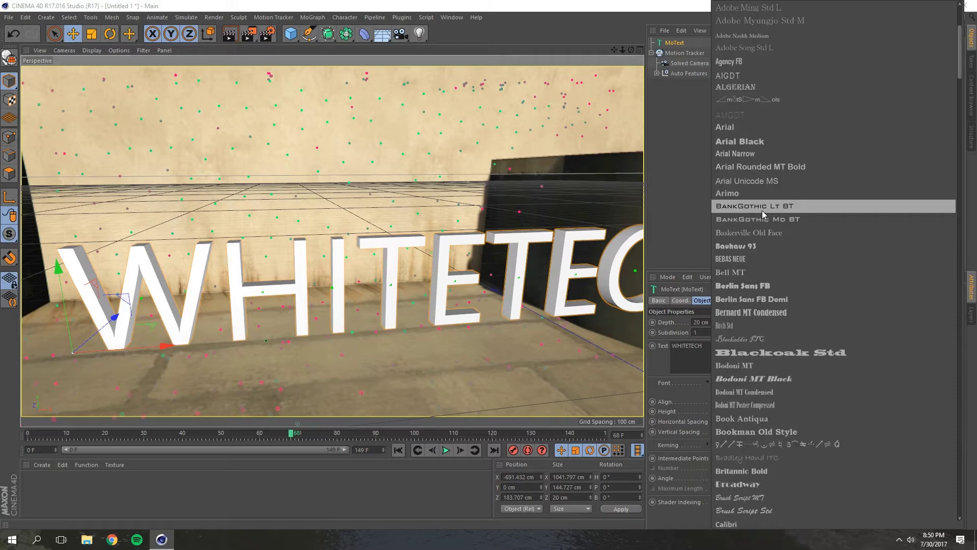
{"action": "left_click", "coordinate": [757, 259]}
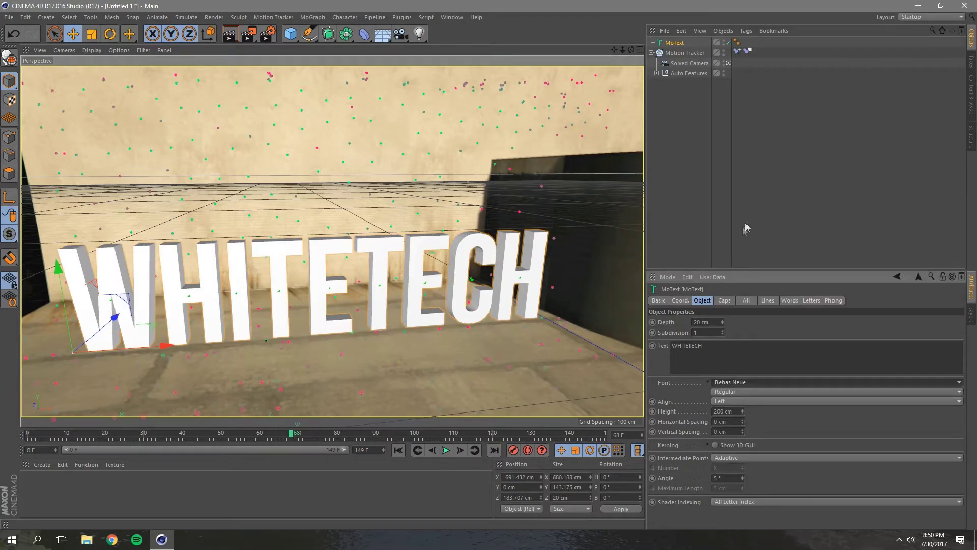
Step: Nudge the WHITETECH text left and turn it to about 3.6° heading
{"action": "left_click_drag", "start_coordinate": [159, 345], "coordinate": [140, 340]}
{"action": "key", "text": "r"}
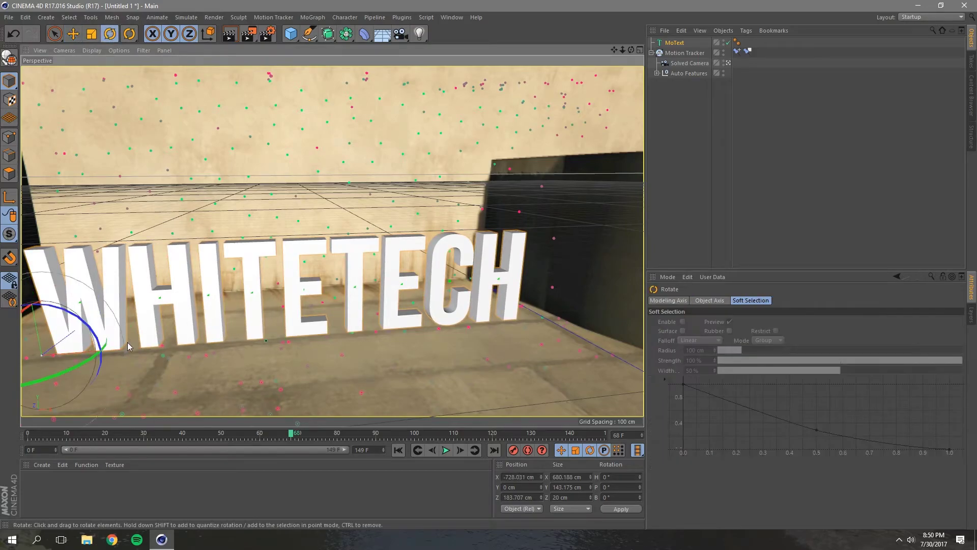
{"action": "left_click_drag", "start_coordinate": [68, 376], "coordinate": [63, 379]}
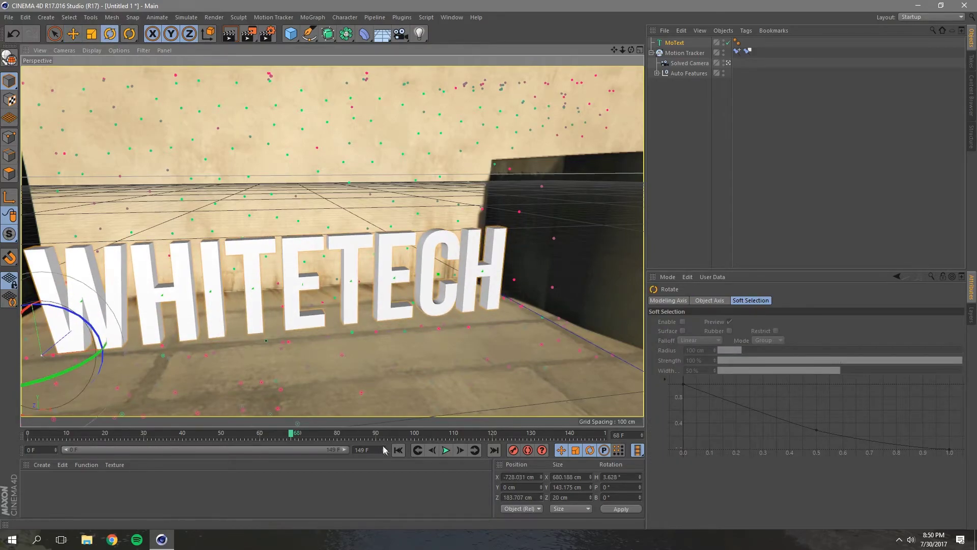
Step: At the first frame, move the text to X -792.783, Z 179.601 cm and play back to check
{"action": "left_click", "coordinate": [399, 450]}
{"action": "left_click", "coordinate": [672, 200]}
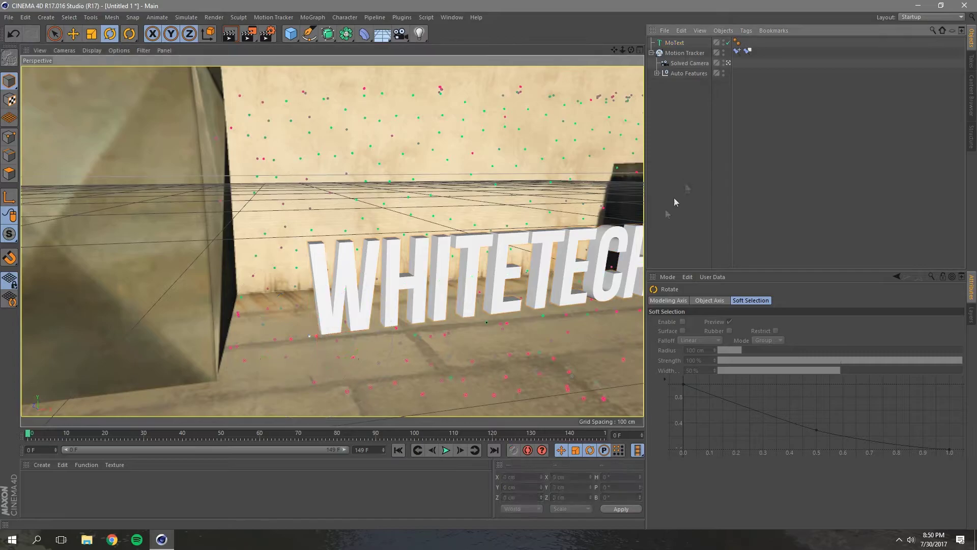
{"action": "left_click", "coordinate": [674, 43]}
{"action": "key", "text": "e"}
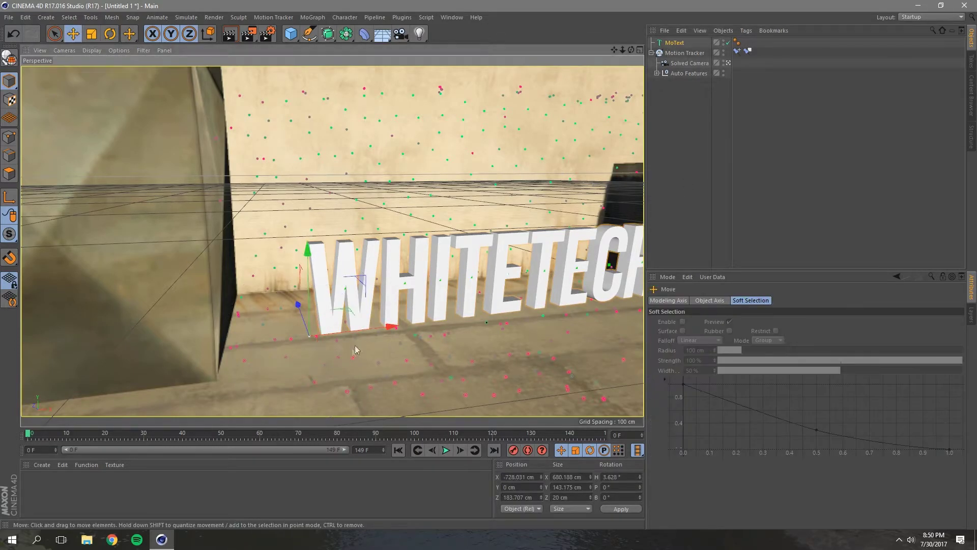
{"action": "left_click_drag", "start_coordinate": [299, 301], "coordinate": [250, 305]}
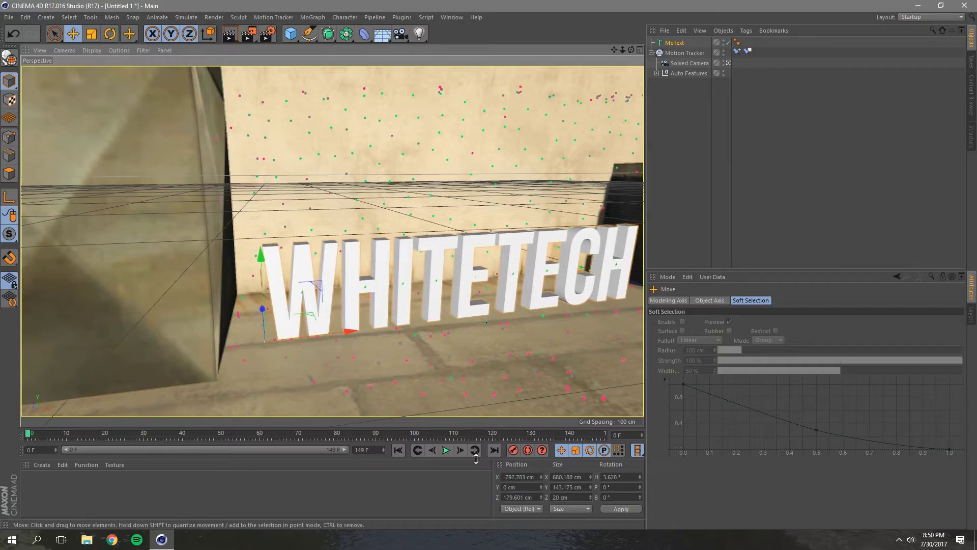
{"action": "left_click", "coordinate": [445, 450]}
{"action": "left_click", "coordinate": [591, 267]}
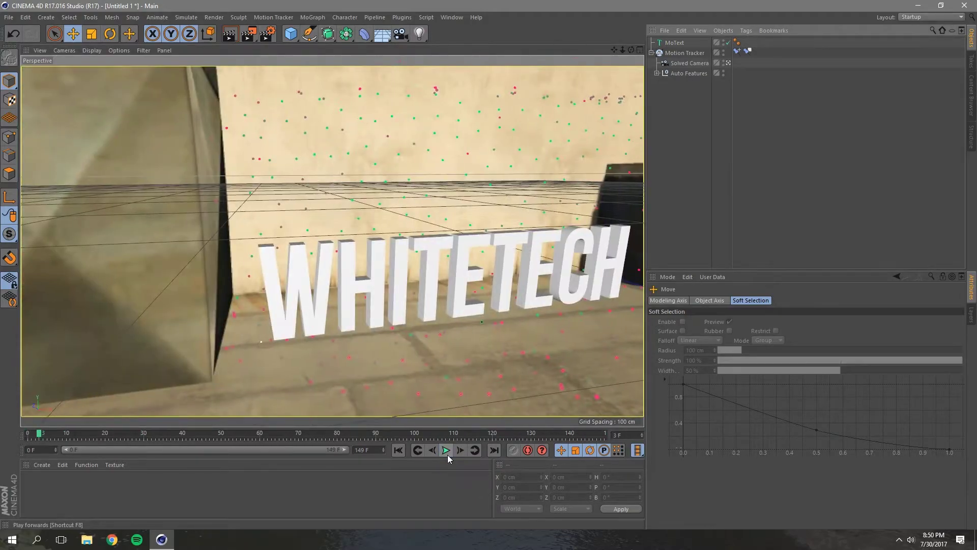
{"action": "left_click", "coordinate": [446, 450]}
{"action": "left_click_drag", "start_coordinate": [536, 434], "coordinate": [186, 434]}
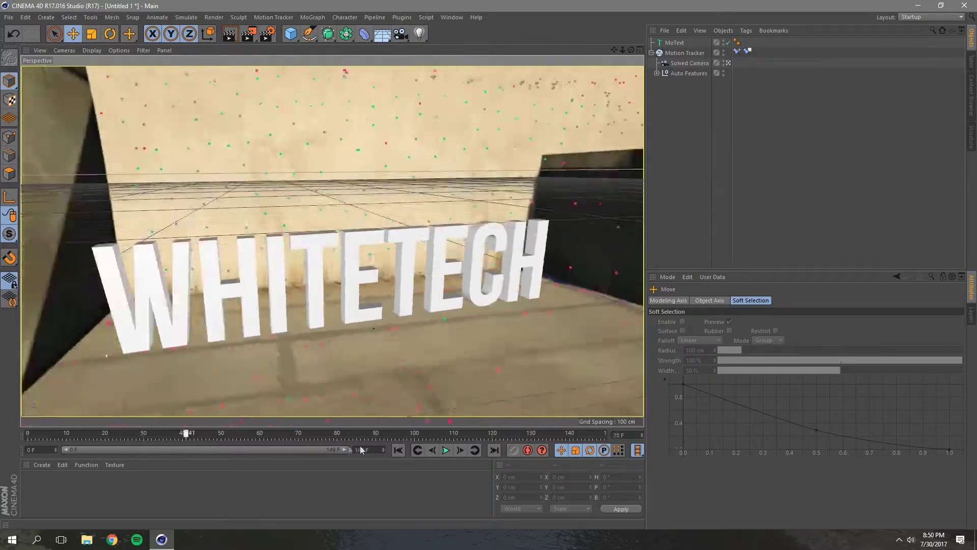
{"action": "left_click_drag", "start_coordinate": [360, 450], "coordinate": [305, 451]}
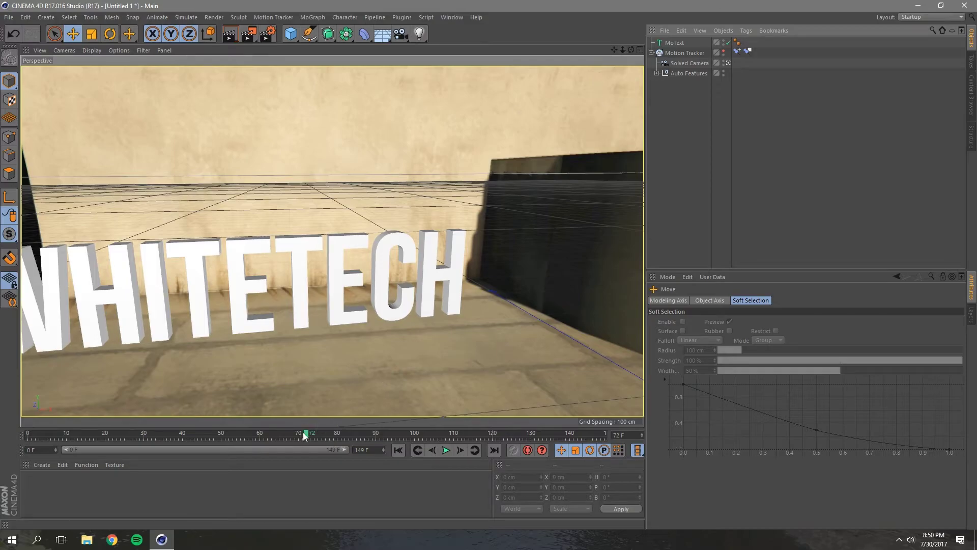
{"action": "left_click_drag", "start_coordinate": [307, 433], "coordinate": [127, 434]}
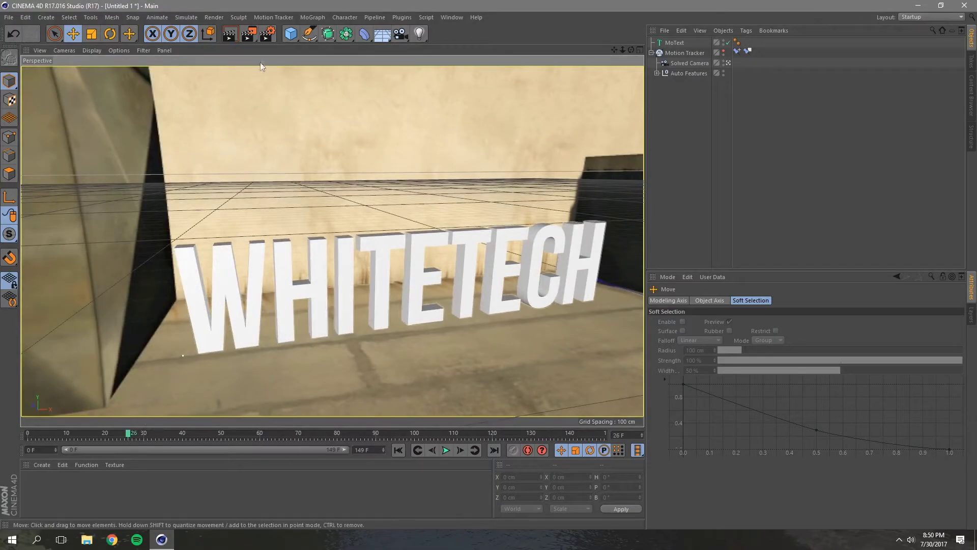
{"action": "left_click", "coordinate": [268, 36]}
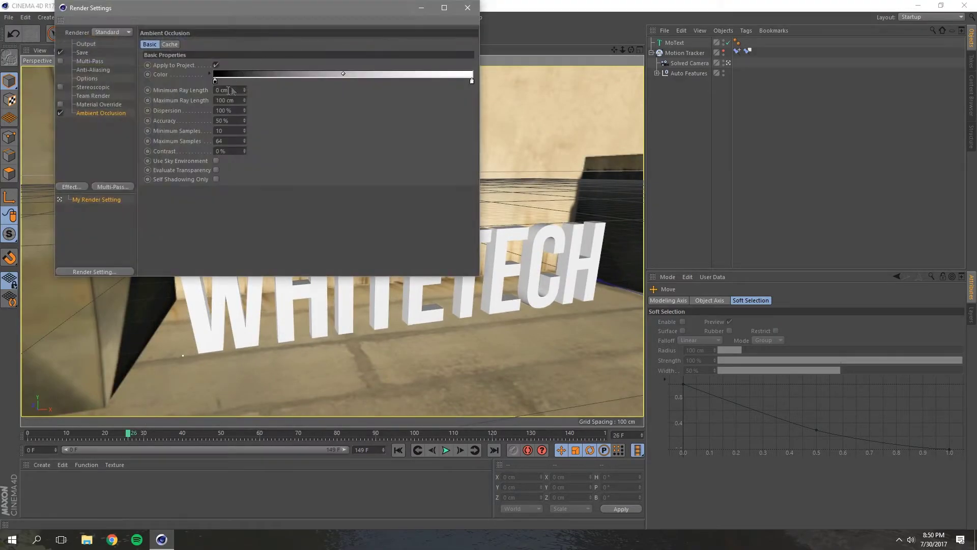
{"action": "right_click", "coordinate": [82, 135]}
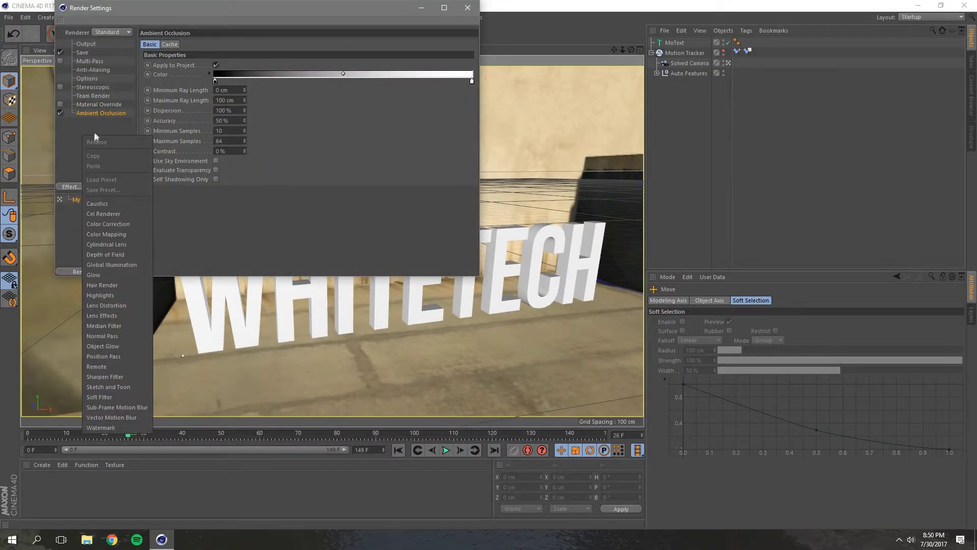
{"action": "left_click", "coordinate": [96, 125]}
{"action": "left_click", "coordinate": [458, 13]}
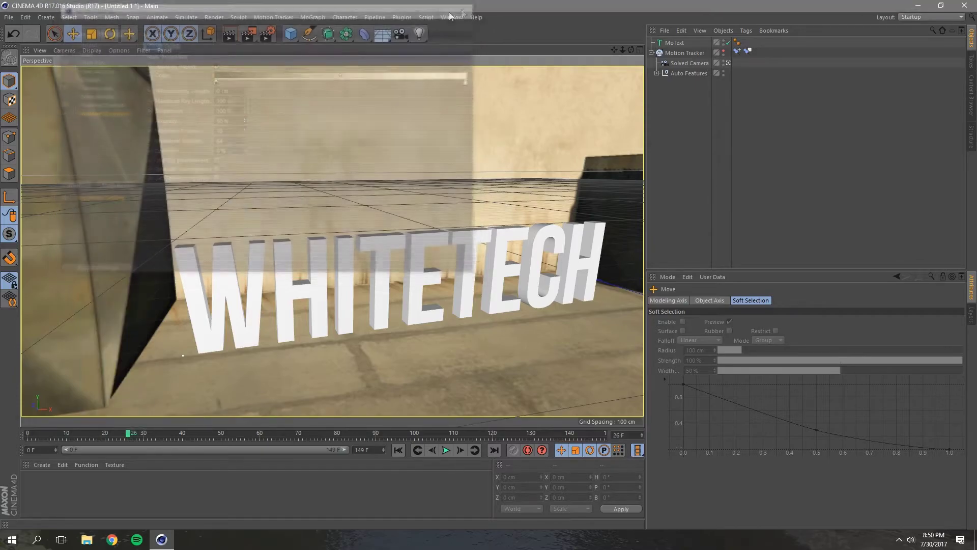
{"action": "left_click", "coordinate": [231, 39]}
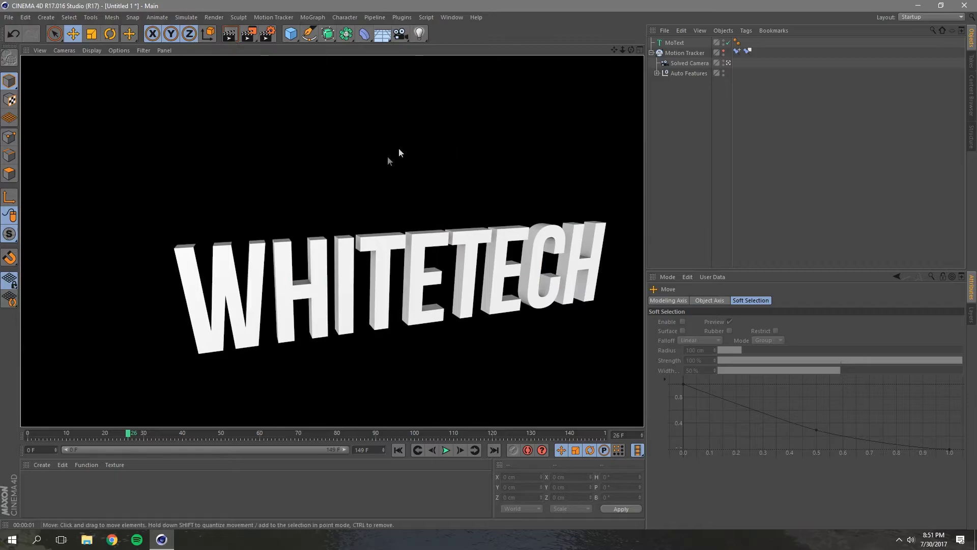
{"action": "left_click", "coordinate": [370, 172]}
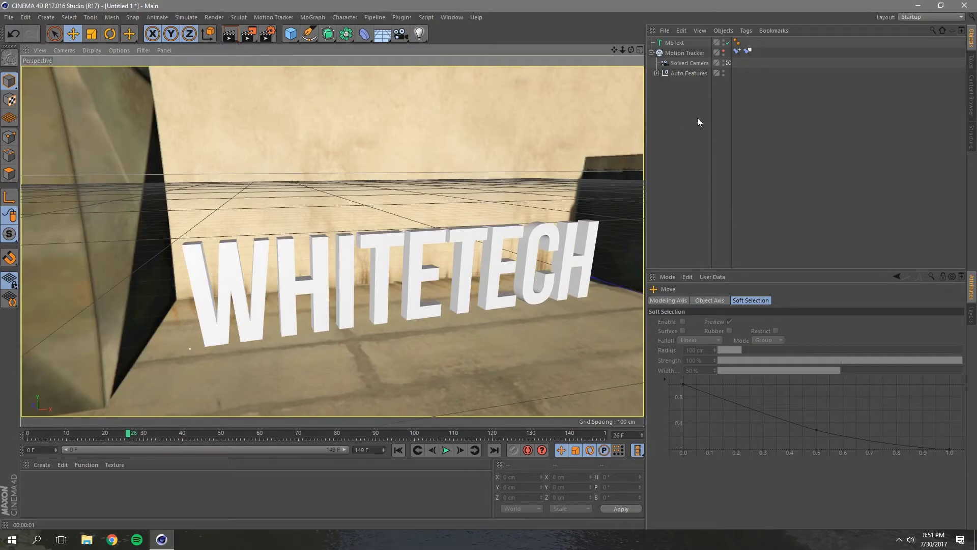
Step: Add a Floor object and a Background object to the scene
{"action": "left_click", "coordinate": [382, 33]}
{"action": "left_click", "coordinate": [373, 32]}
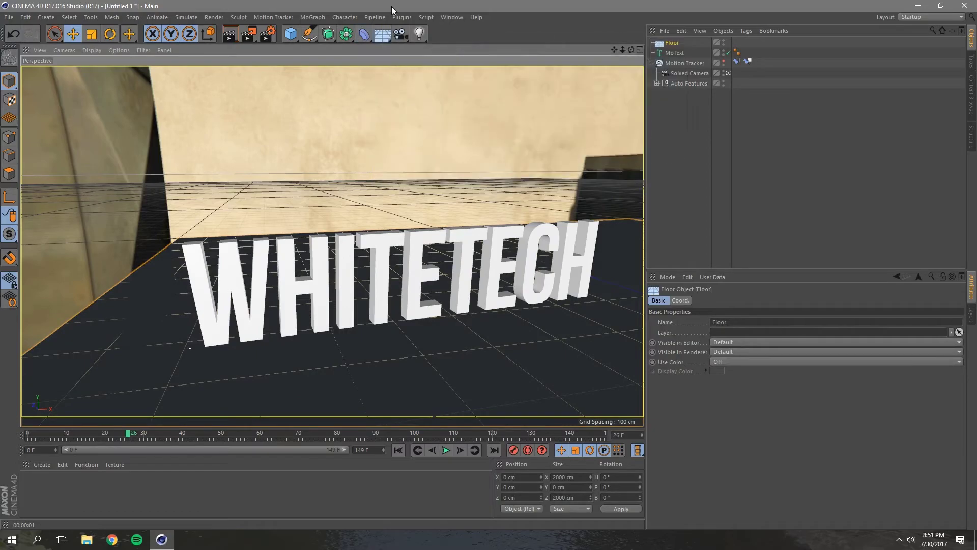
{"action": "left_click", "coordinate": [382, 34]}
{"action": "left_click", "coordinate": [423, 121]}
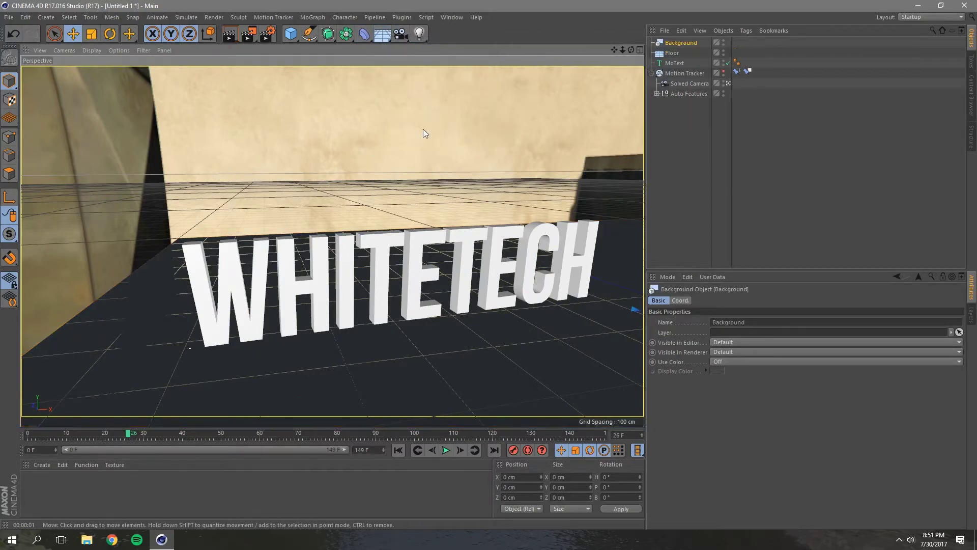
Step: Create material Mat with the Footage000.jpg sequence as its colour texture, calculated to frames 0-149
{"action": "double_click", "coordinate": [76, 477]}
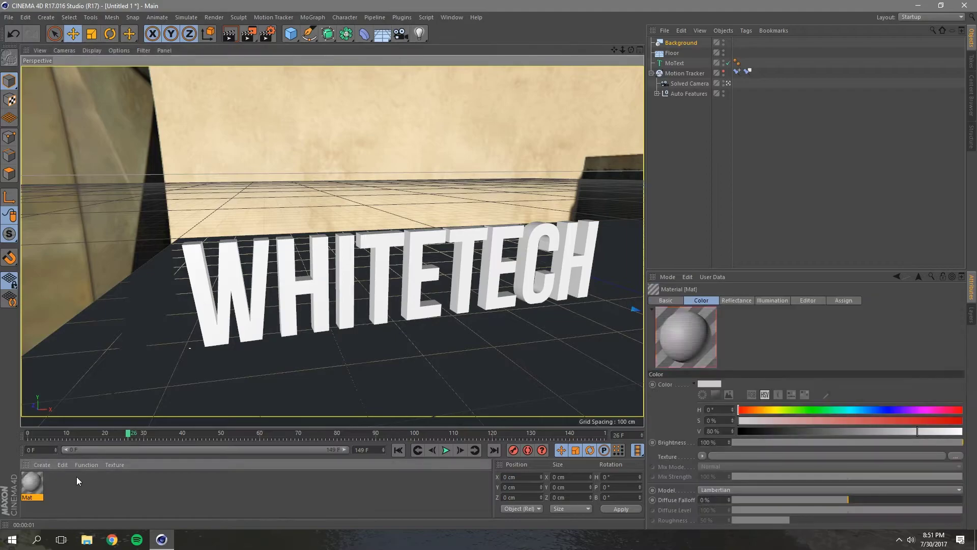
{"action": "double_click", "coordinate": [40, 491]}
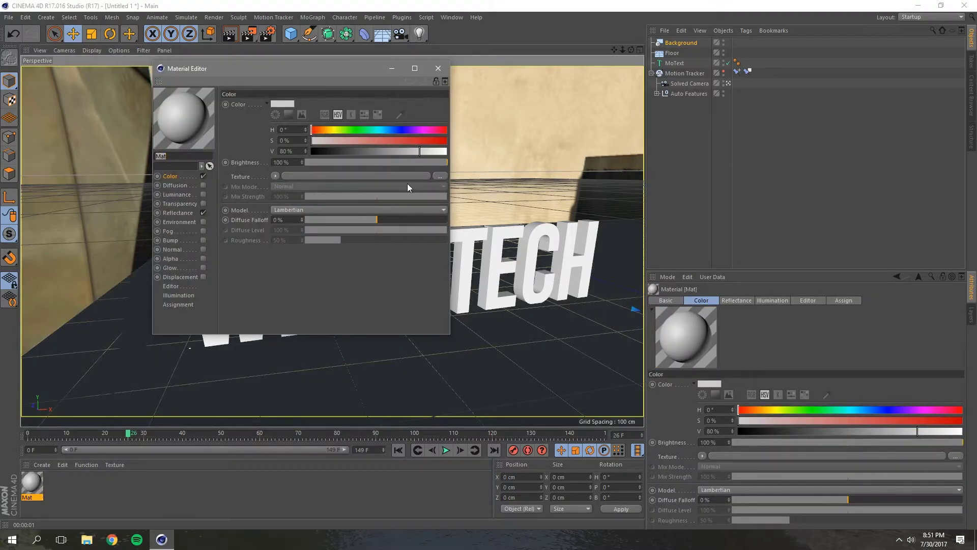
{"action": "left_click", "coordinate": [436, 176]}
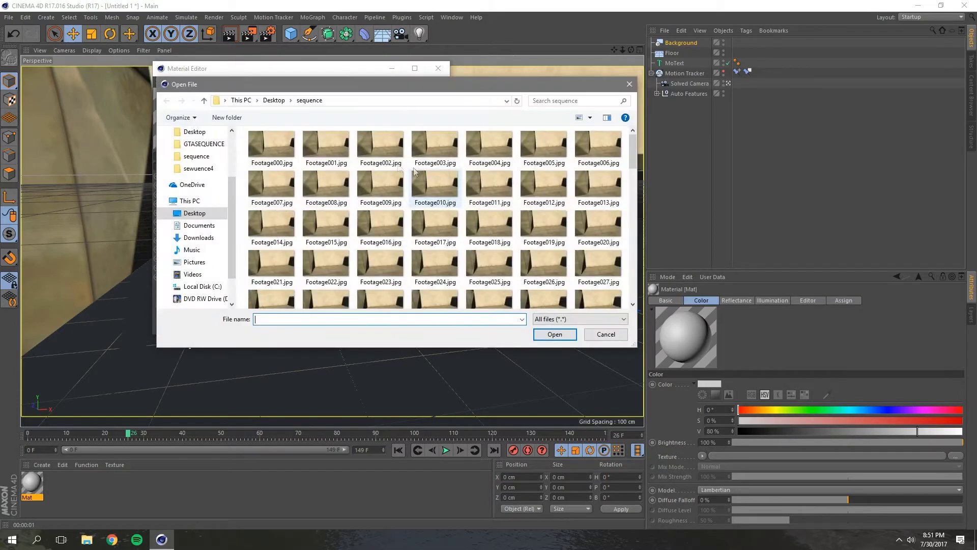
{"action": "double_click", "coordinate": [275, 138]}
{"action": "left_click", "coordinate": [535, 313]}
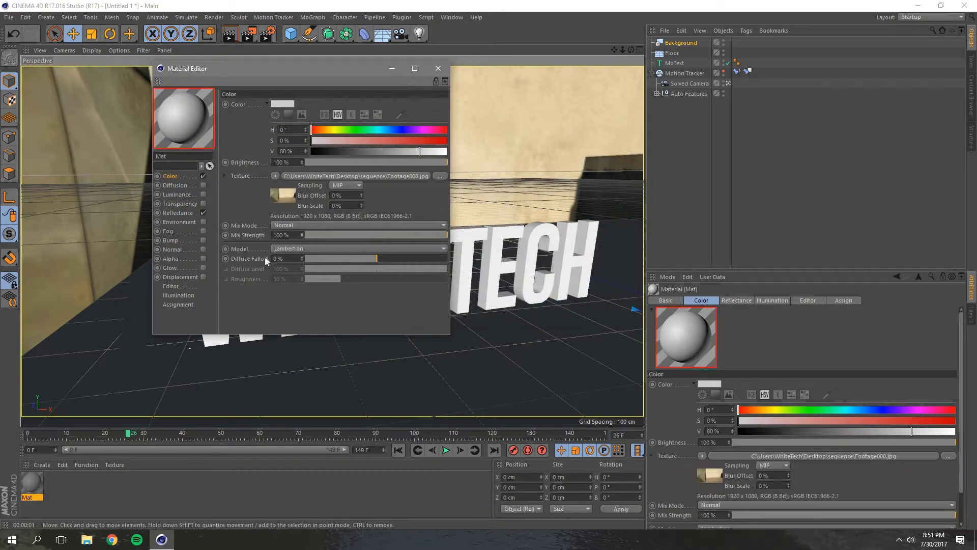
{"action": "left_click", "coordinate": [289, 191]}
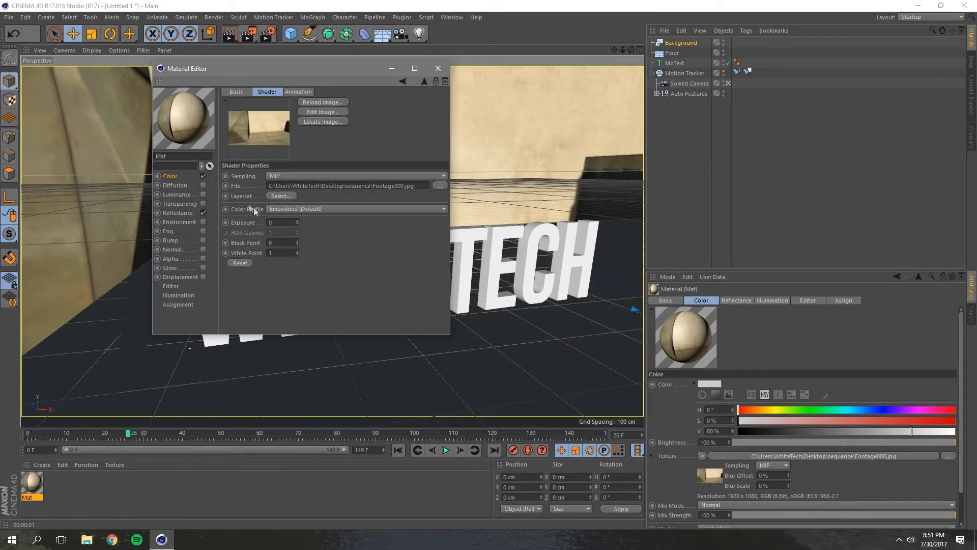
{"action": "left_click", "coordinate": [289, 92]}
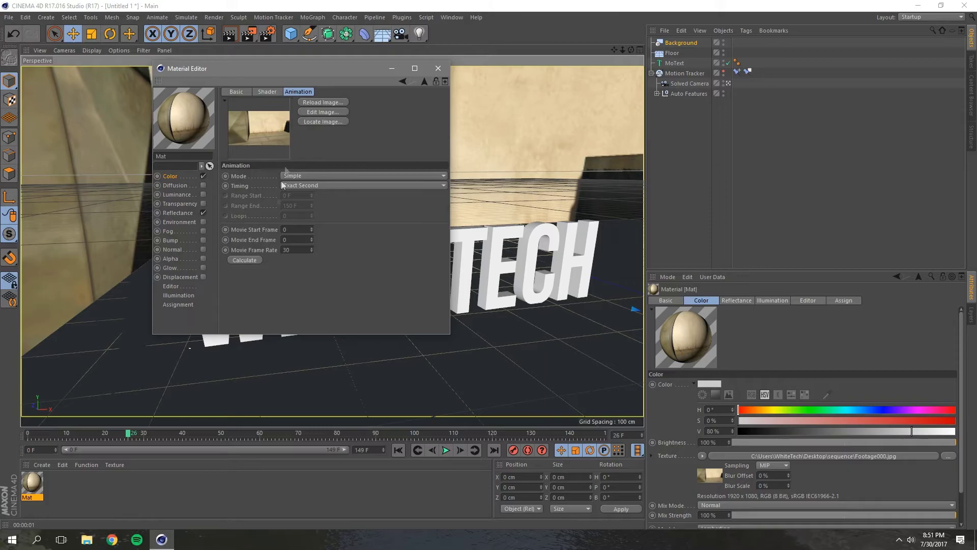
{"action": "left_click", "coordinate": [243, 259]}
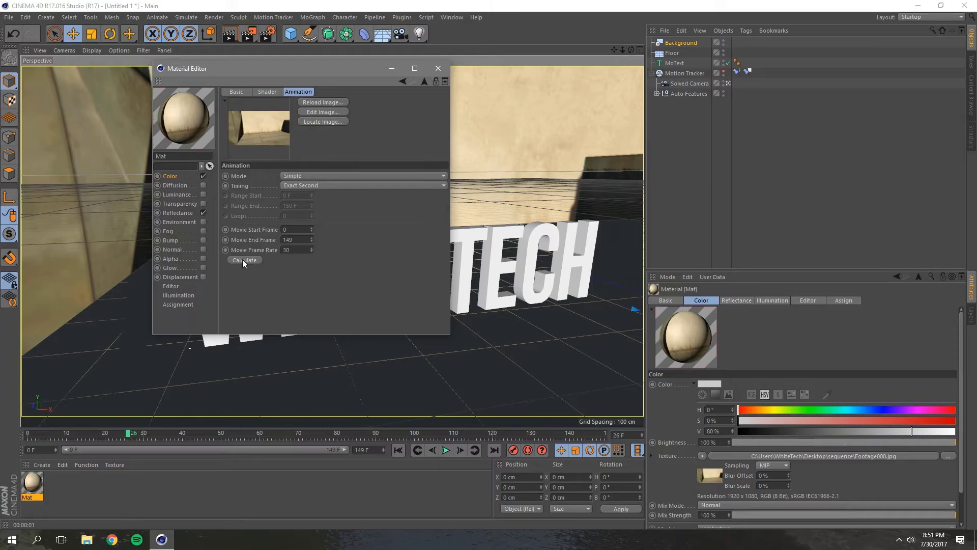
{"action": "left_click", "coordinate": [437, 68]}
Step: Apply Mat to the Floor and Background, setting the Floor texture projection to Frontal
{"action": "left_click_drag", "start_coordinate": [101, 410], "coordinate": [102, 402]}
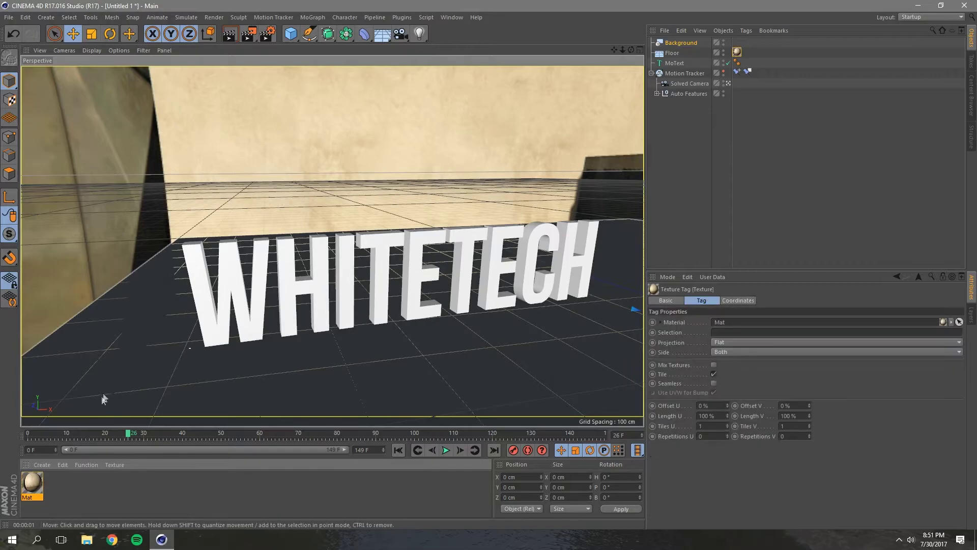
{"action": "left_click_drag", "start_coordinate": [39, 484], "coordinate": [697, 44]}
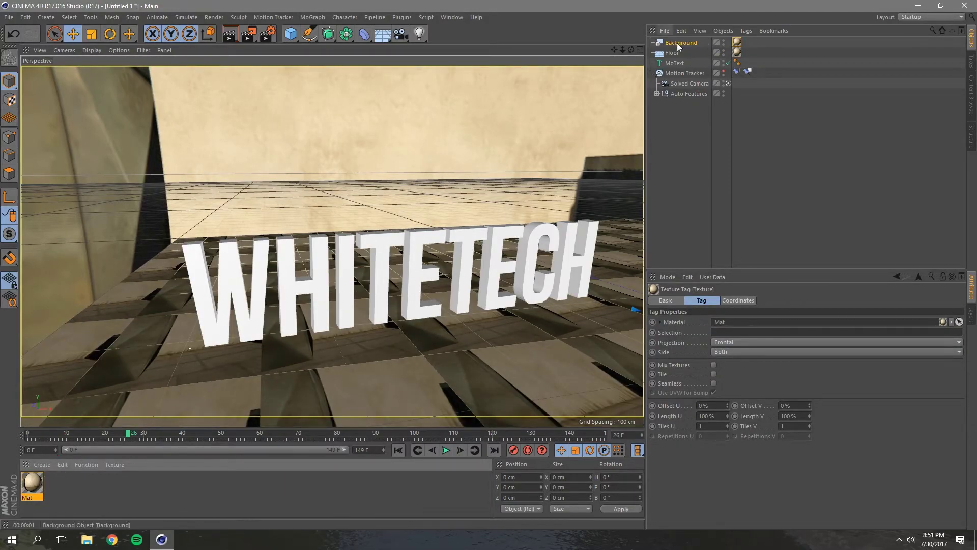
{"action": "left_click", "coordinate": [671, 53]}
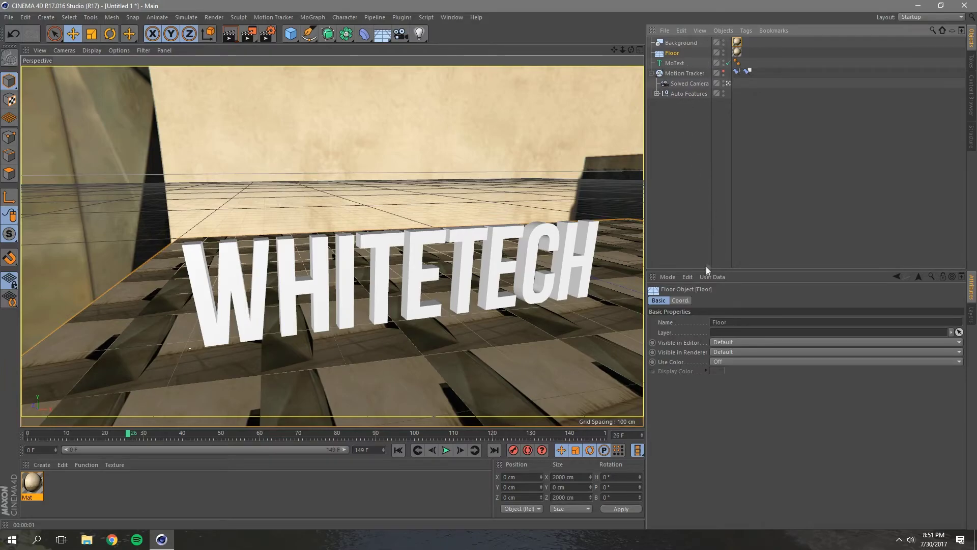
{"action": "left_click", "coordinate": [736, 53]}
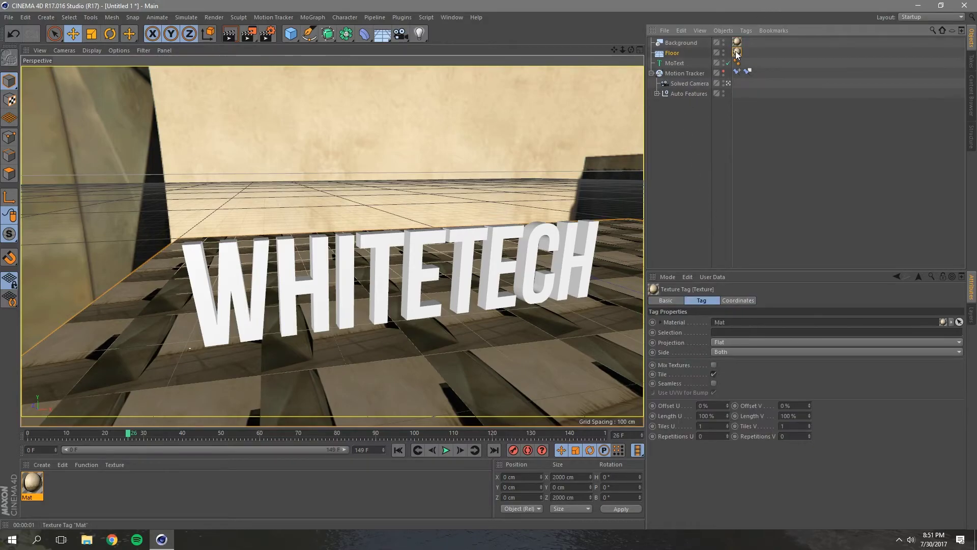
{"action": "left_click", "coordinate": [718, 339]}
{"action": "left_click", "coordinate": [736, 396]}
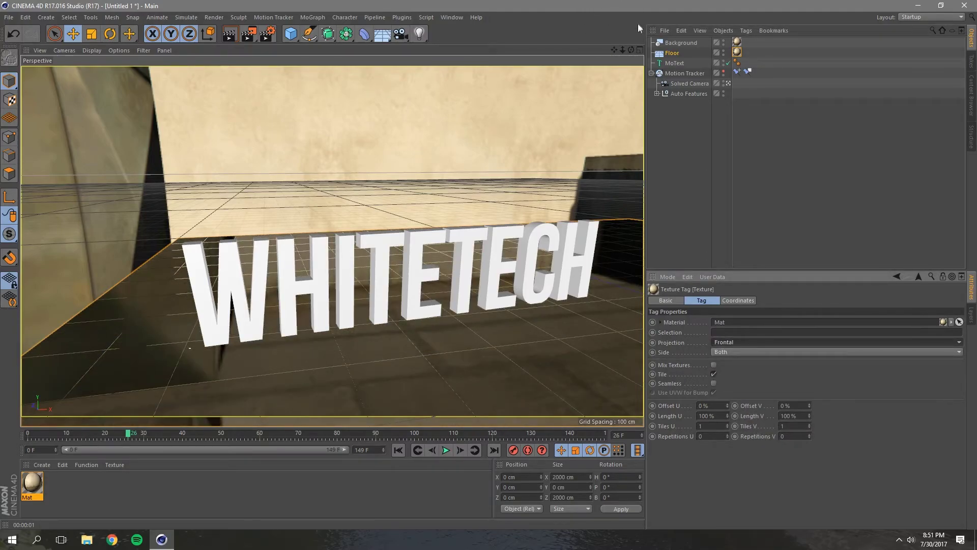
Step: Give the Floor a Compositing tag with Compositing Background on and Self Shadowing off, then render a preview
{"action": "right_click", "coordinate": [676, 52]}
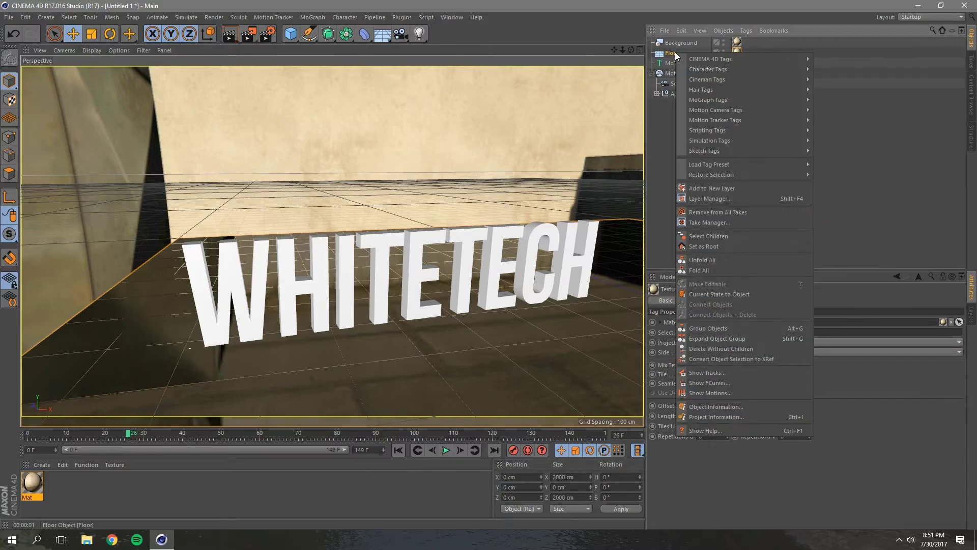
{"action": "mouse_move", "coordinate": [703, 59]}
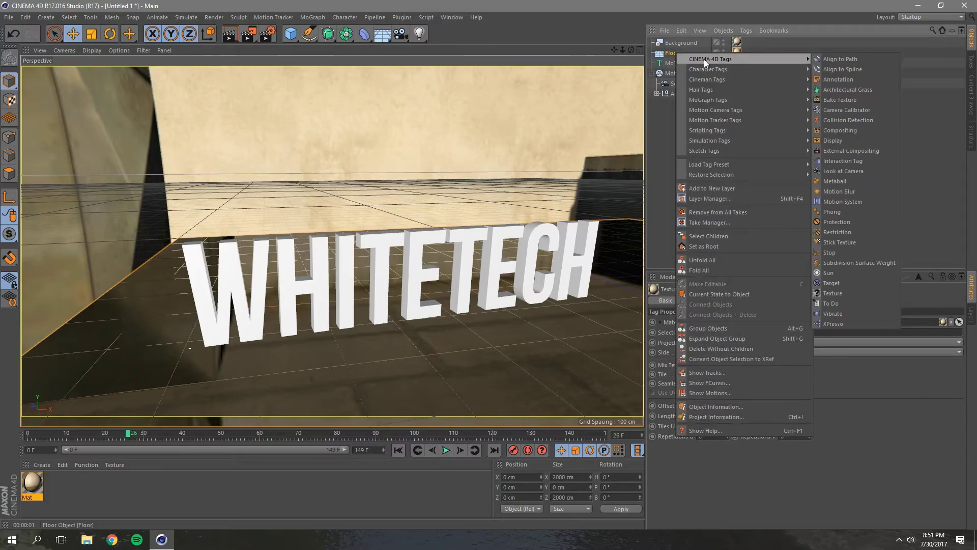
{"action": "left_click", "coordinate": [856, 131]}
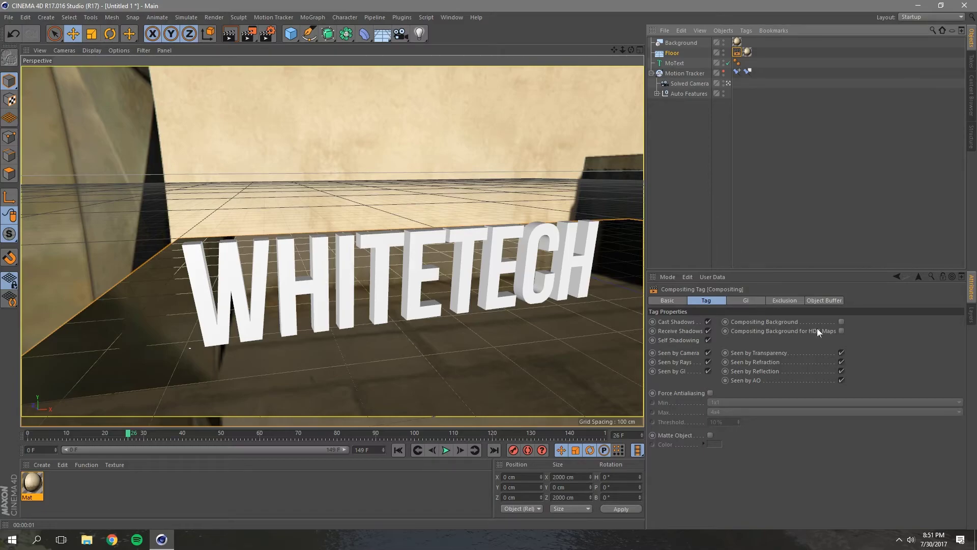
{"action": "left_click", "coordinate": [841, 322]}
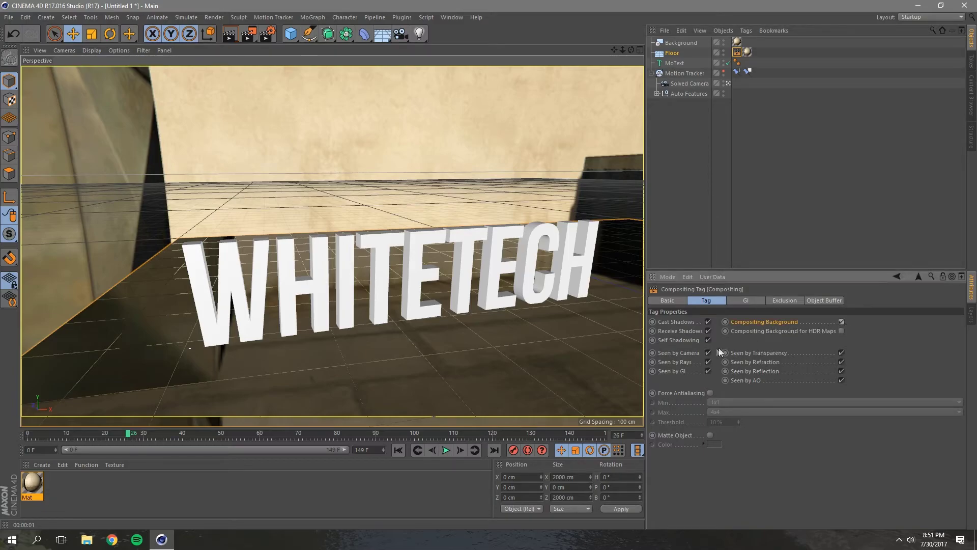
{"action": "left_click", "coordinate": [708, 340]}
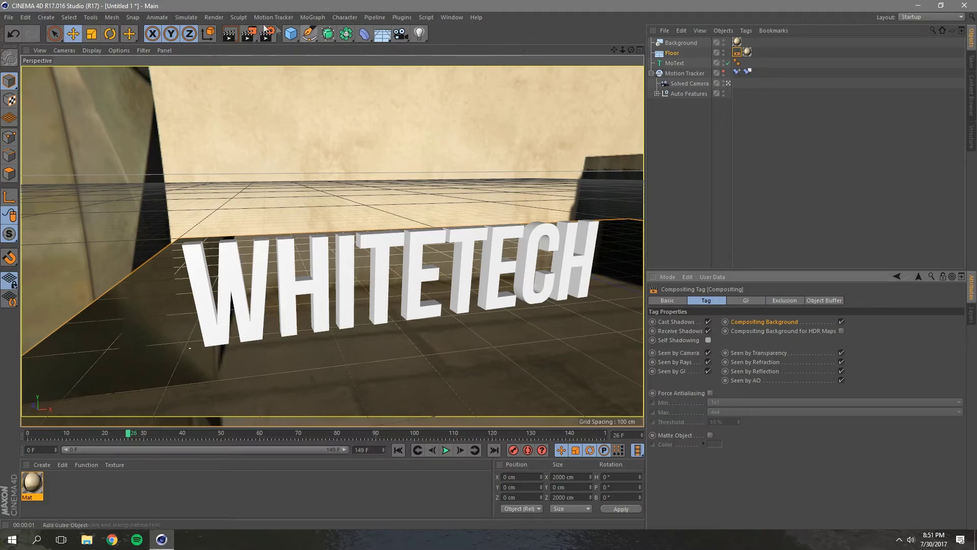
{"action": "left_click", "coordinate": [227, 39]}
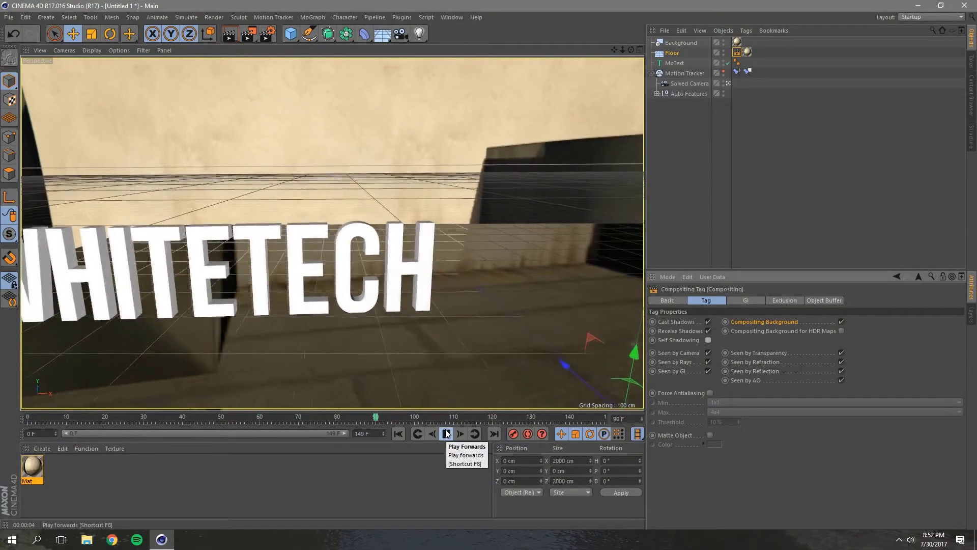
Step: Stop playback, hide the Floor in the editor view, and replay to check the WHITETECH tracking
{"action": "left_click", "coordinate": [446, 433]}
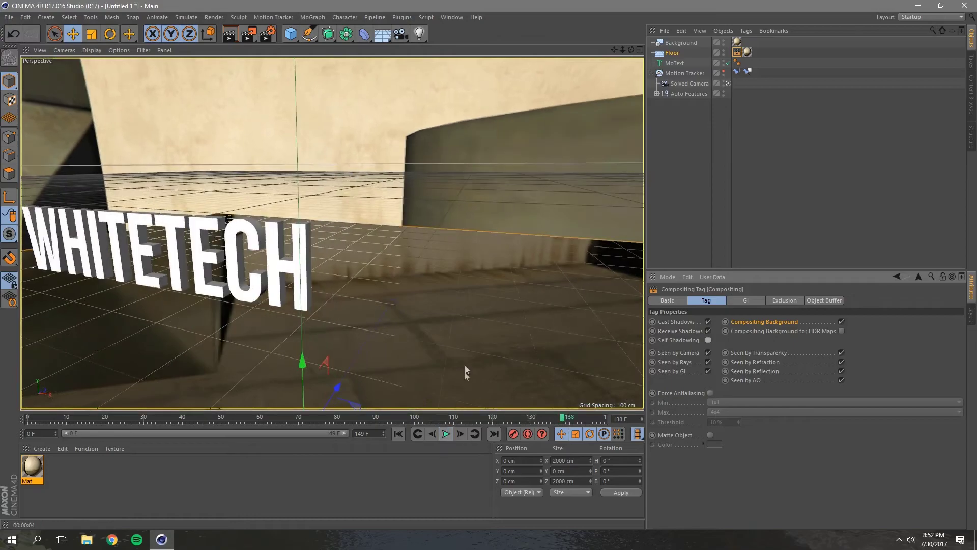
{"action": "left_click", "coordinate": [726, 49]}
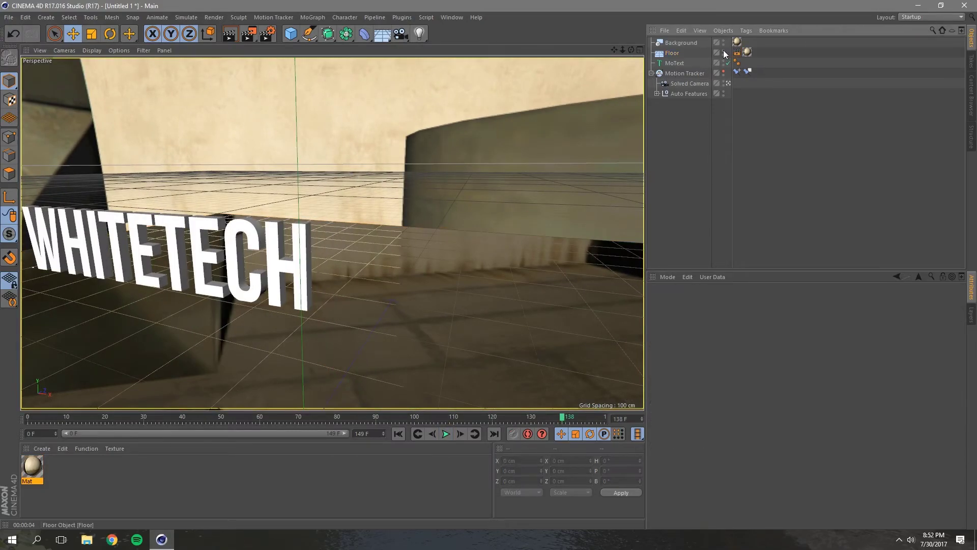
{"action": "left_click", "coordinate": [723, 50]}
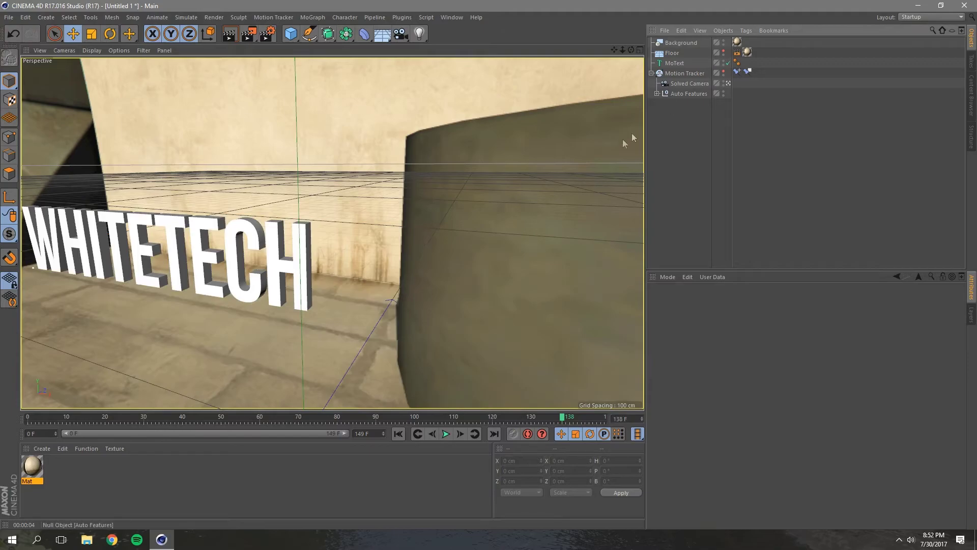
{"action": "left_click", "coordinate": [452, 435]}
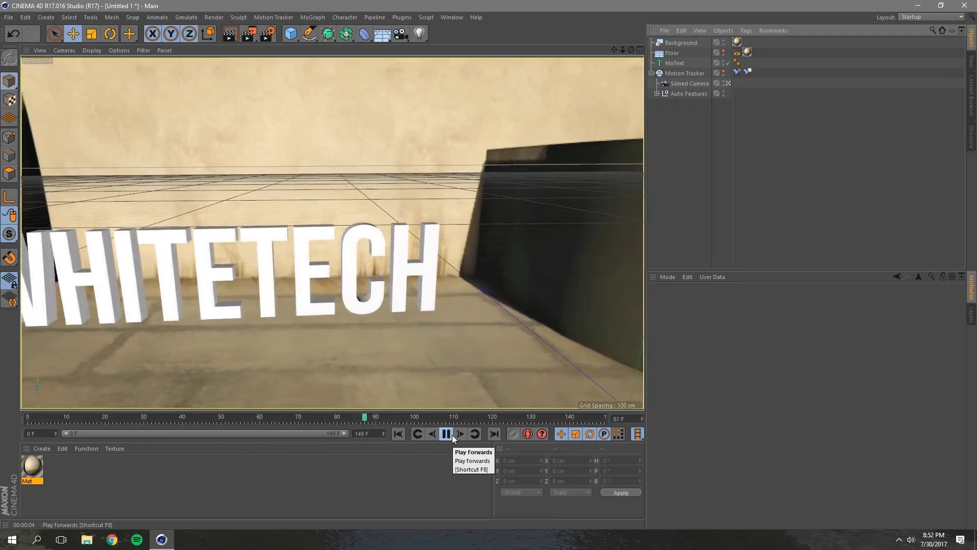
{"action": "left_click", "coordinate": [452, 434]}
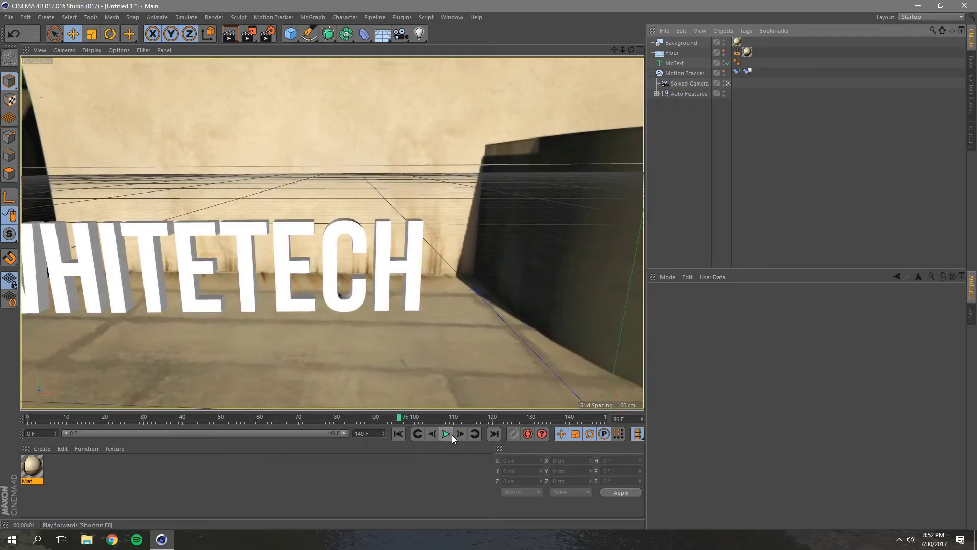
Step: Drop the MoText onto the floor with the Drop To Floor plugin and play back to check
{"action": "left_click", "coordinate": [685, 63]}
{"action": "left_click", "coordinate": [402, 17]}
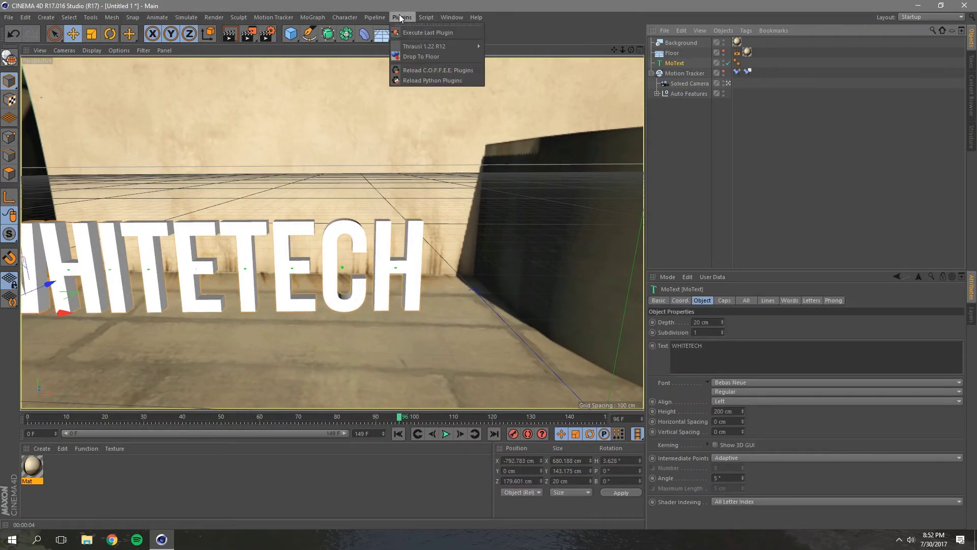
{"action": "left_click", "coordinate": [408, 57]}
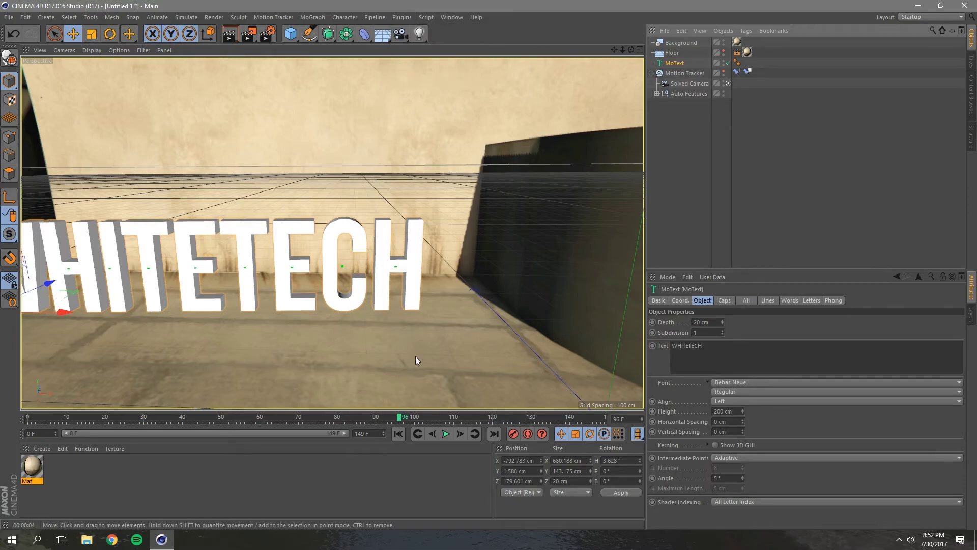
{"action": "left_click", "coordinate": [403, 430]}
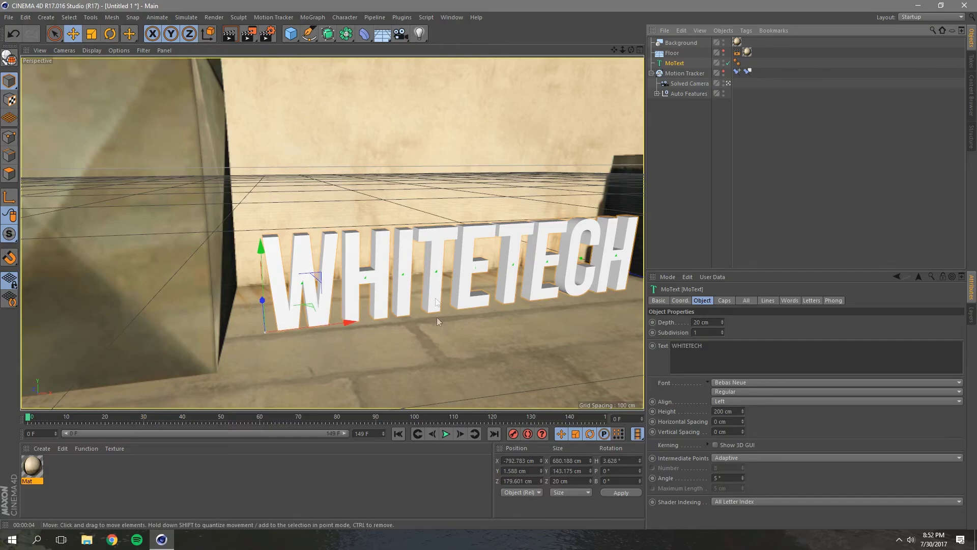
{"action": "left_click", "coordinate": [446, 433]}
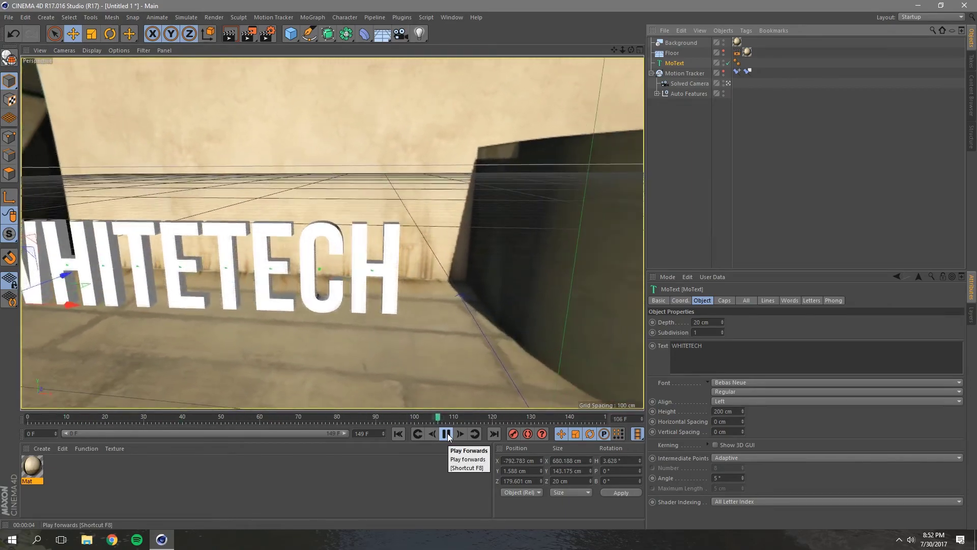
{"action": "left_click", "coordinate": [447, 432]}
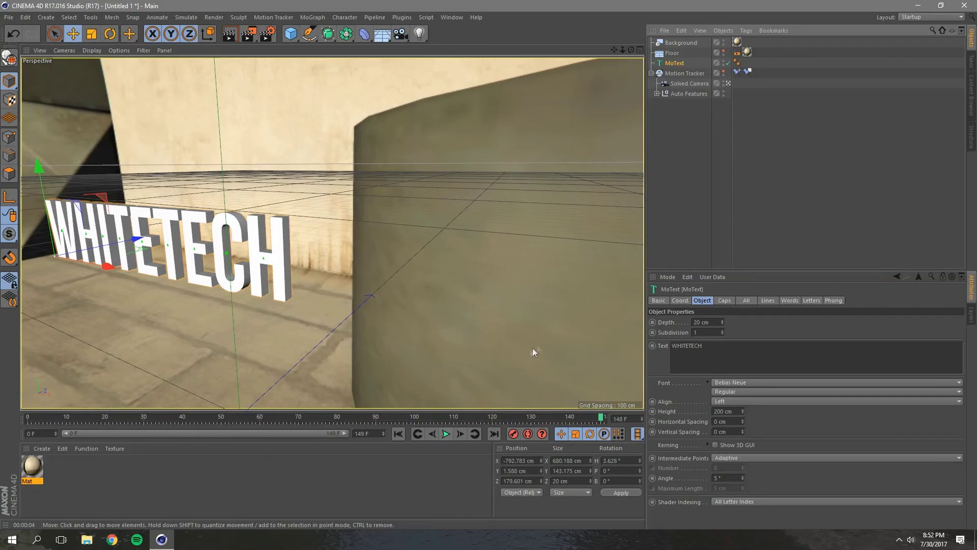
Step: Increase the MoText extrusion depth in its Object properties
{"action": "left_click", "coordinate": [726, 301]}
{"action": "left_click", "coordinate": [746, 301]}
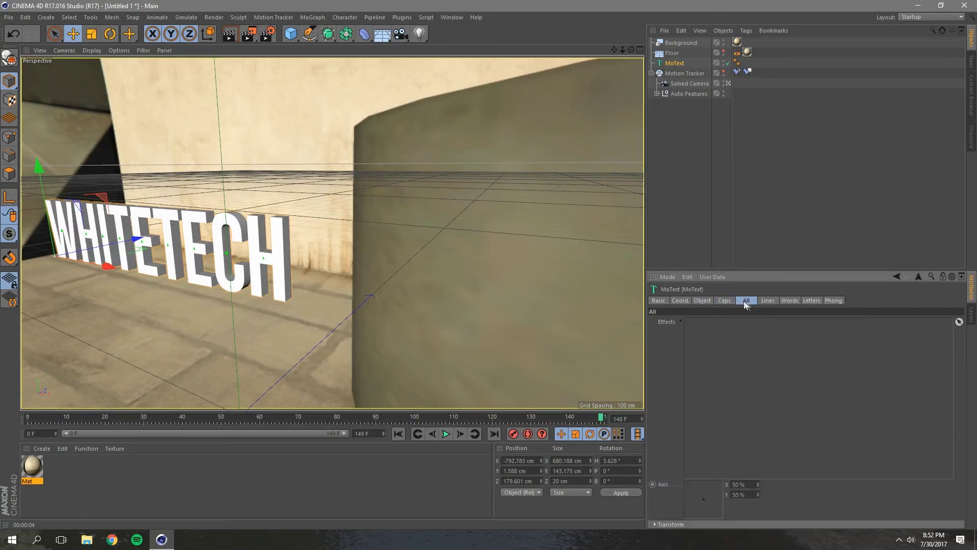
{"action": "left_click", "coordinate": [702, 301]}
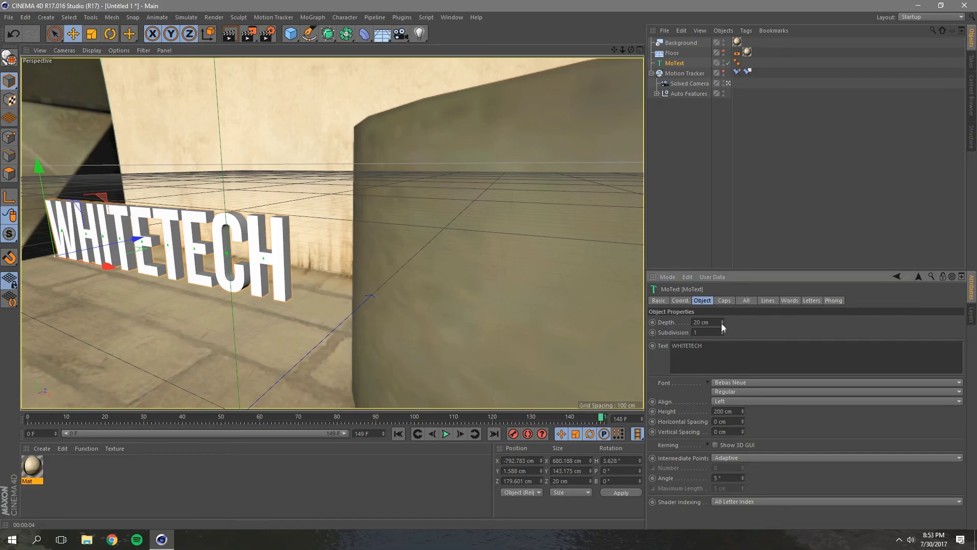
{"action": "left_click_drag", "start_coordinate": [723, 328], "coordinate": [722, 319]}
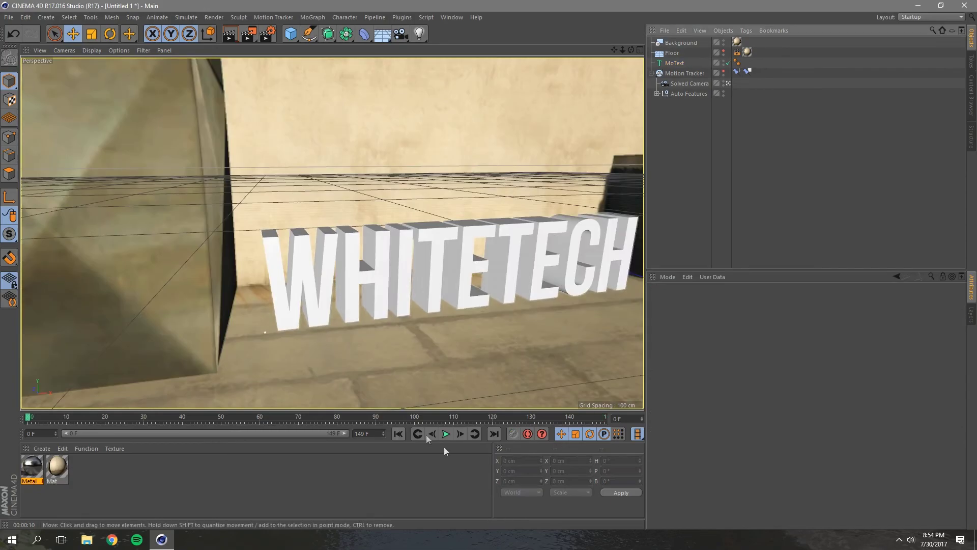